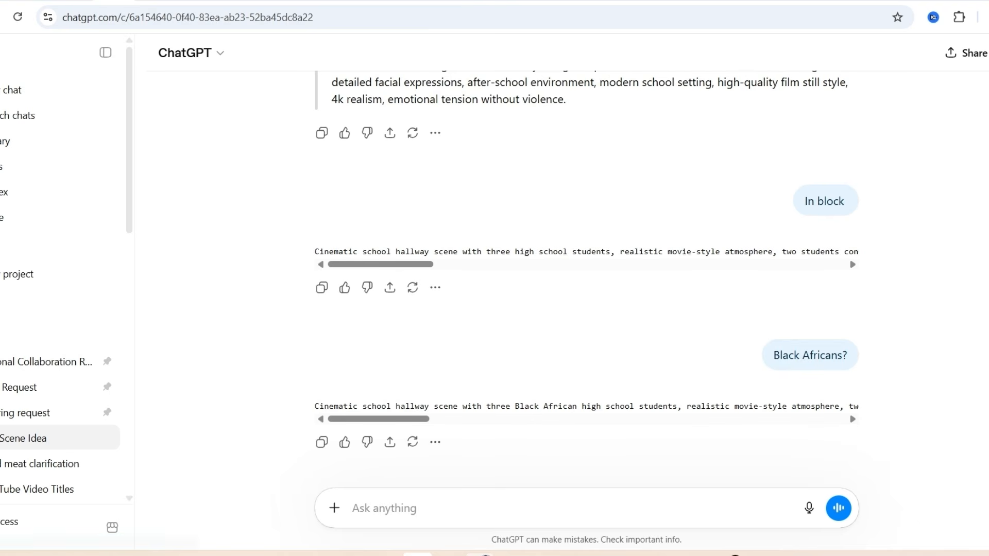
# Step: Copy the school hallway scene prompt from the code block in the "In block" reply
pyautogui.click(841, 216)
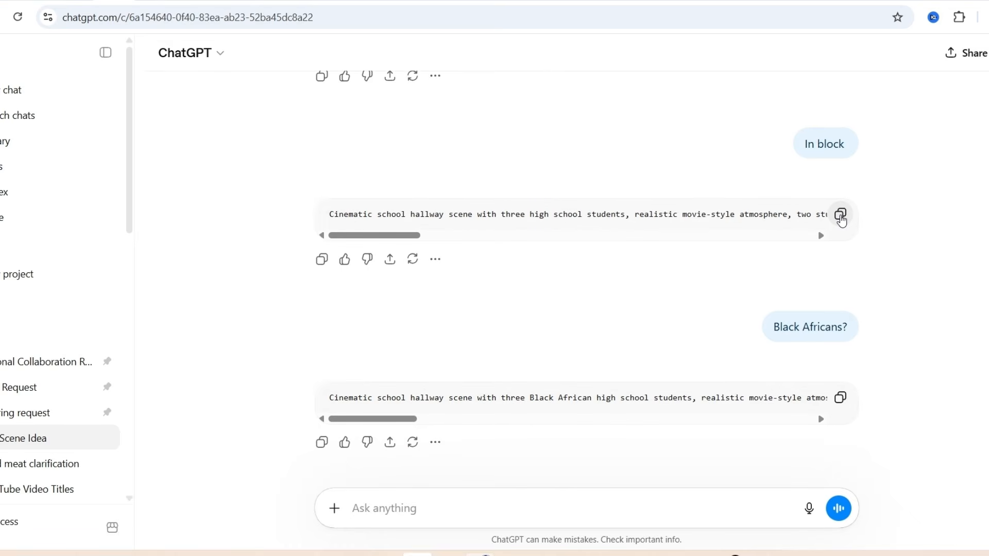
pyautogui.click(841, 215)
# Step: Open a new browser tab and search for "flow ai" to reach Google Flow
pyautogui.click(807, 0)
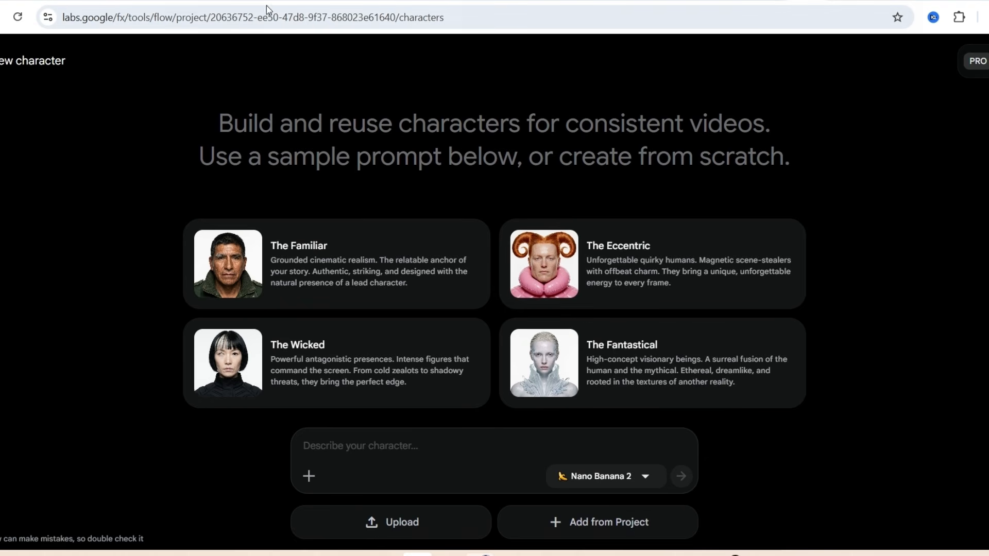
pyautogui.click(898, 1)
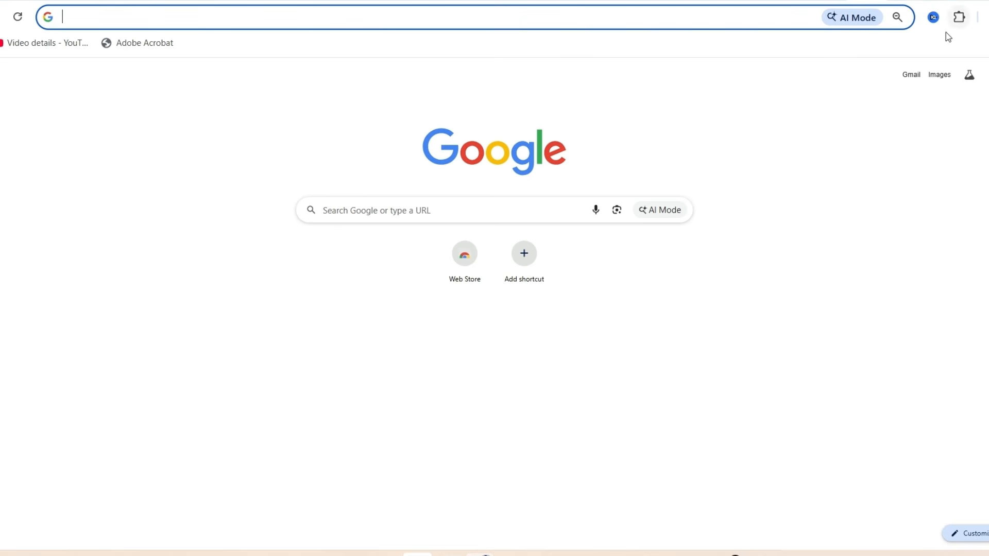
pyautogui.click(618, 30)
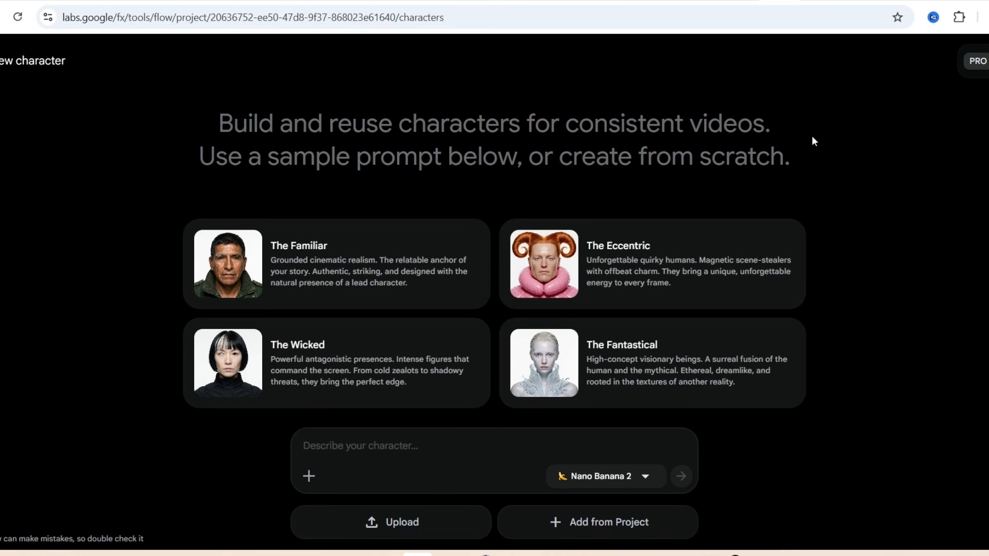
pyautogui.click(124, 2)
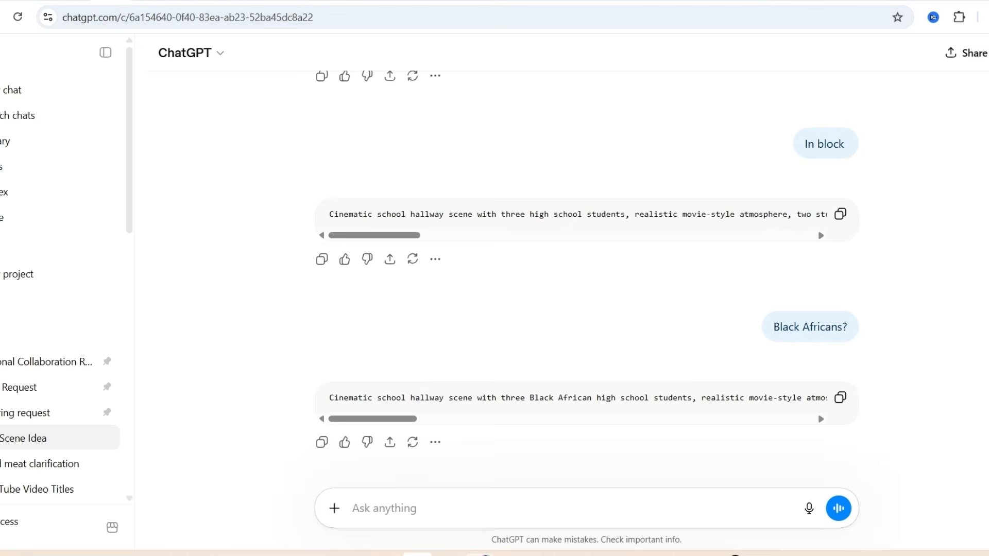
pyautogui.click(781, 1)
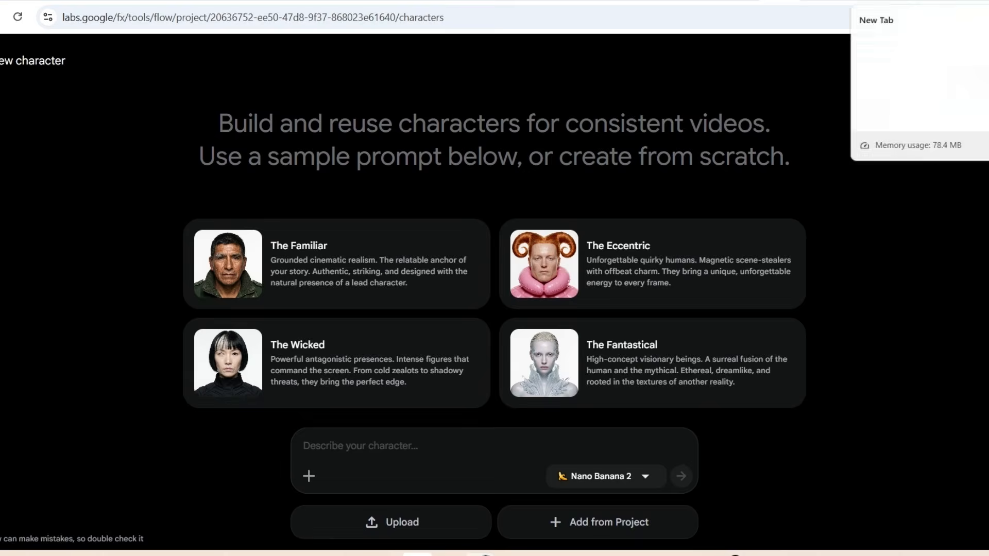
pyautogui.click(886, 2)
pyautogui.click(470, 19)
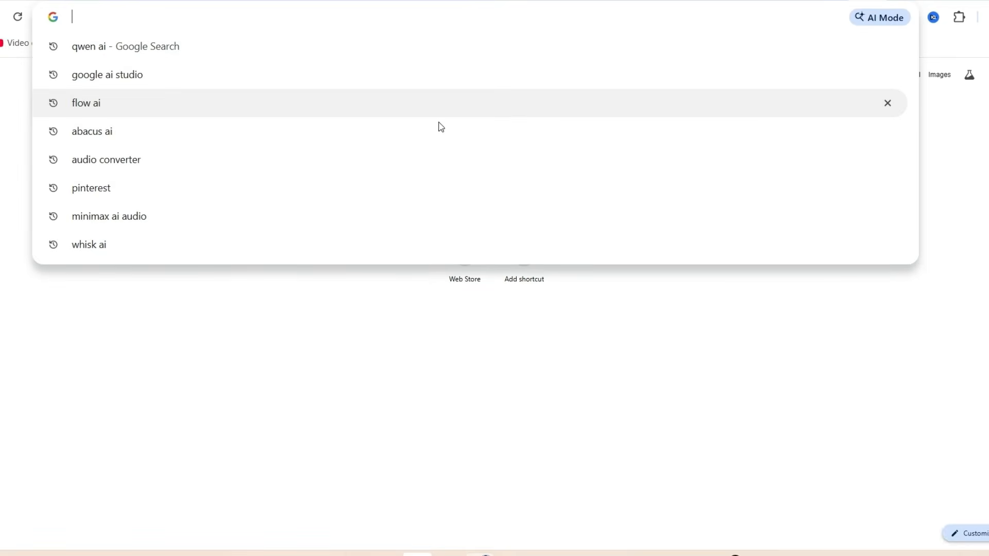
pyautogui.click(179, 104)
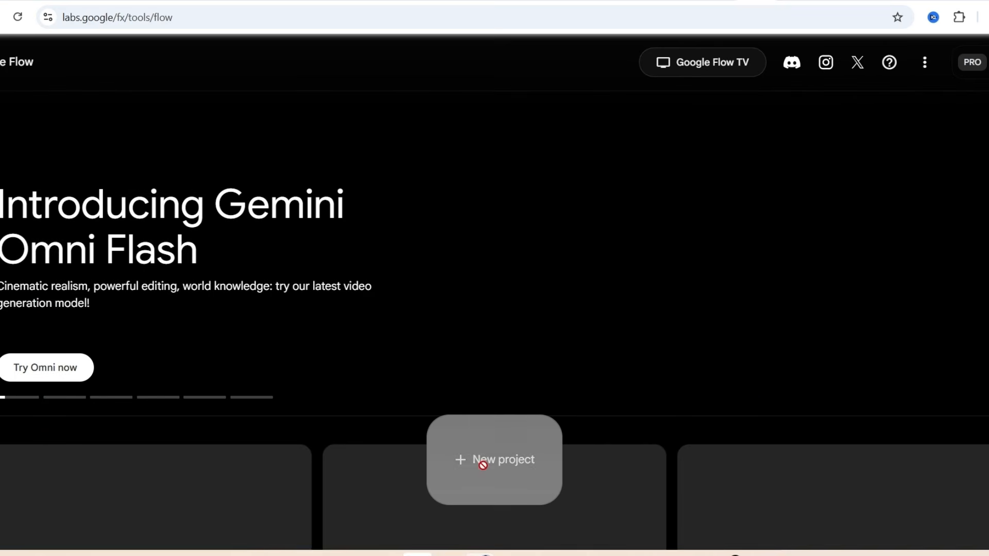
# Step: Create a new project and paste the copied hallway prompt as the description of a new character
pyautogui.click(485, 469)
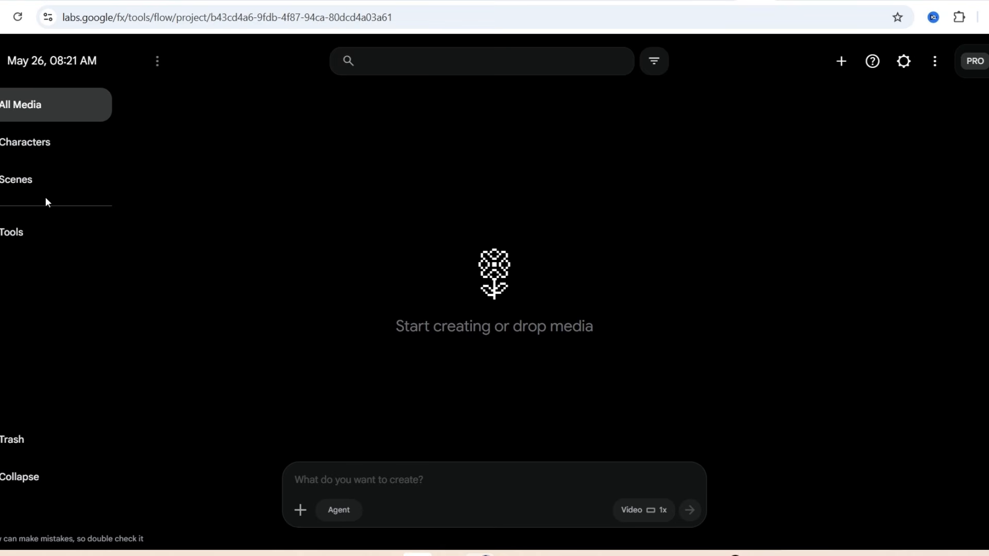
pyautogui.click(33, 149)
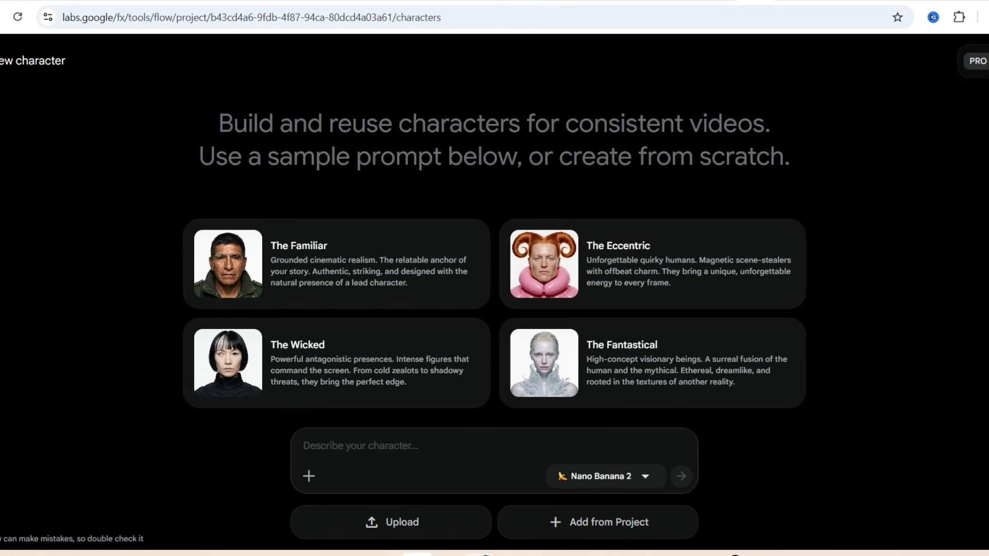
pyautogui.rightClick(324, 456)
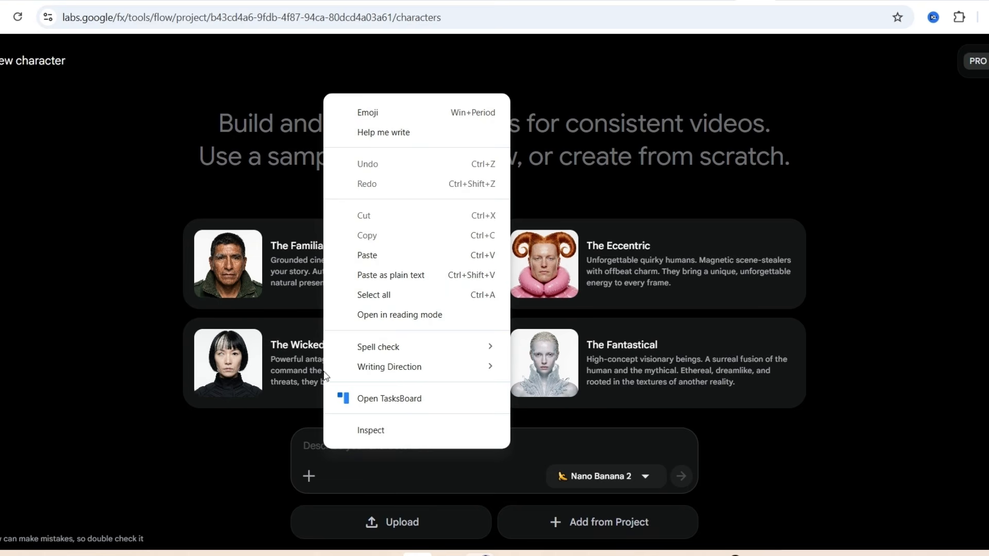
pyautogui.click(372, 255)
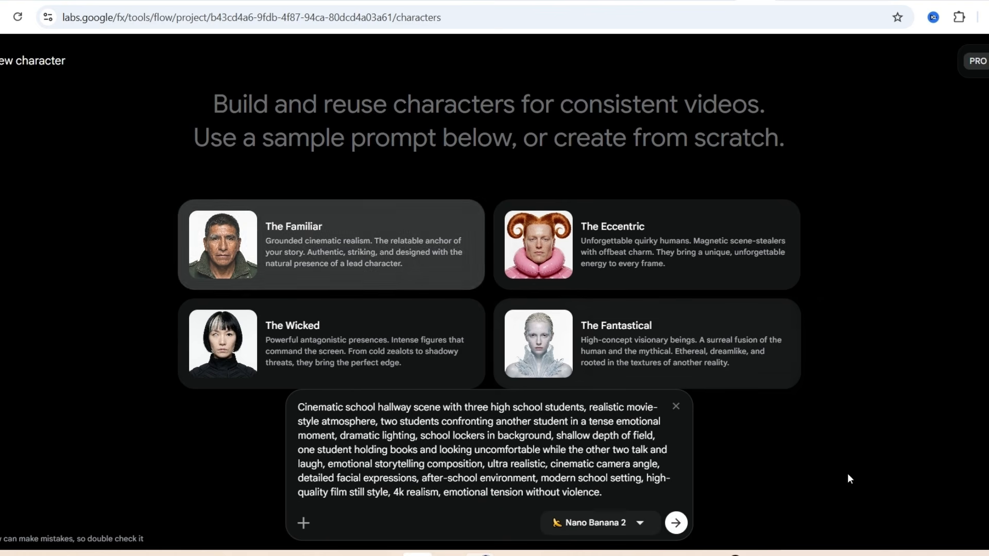
# Step: Keep Nano Banana 2 as the image model and generate the character image from the hallway prompt
pyautogui.click(639, 523)
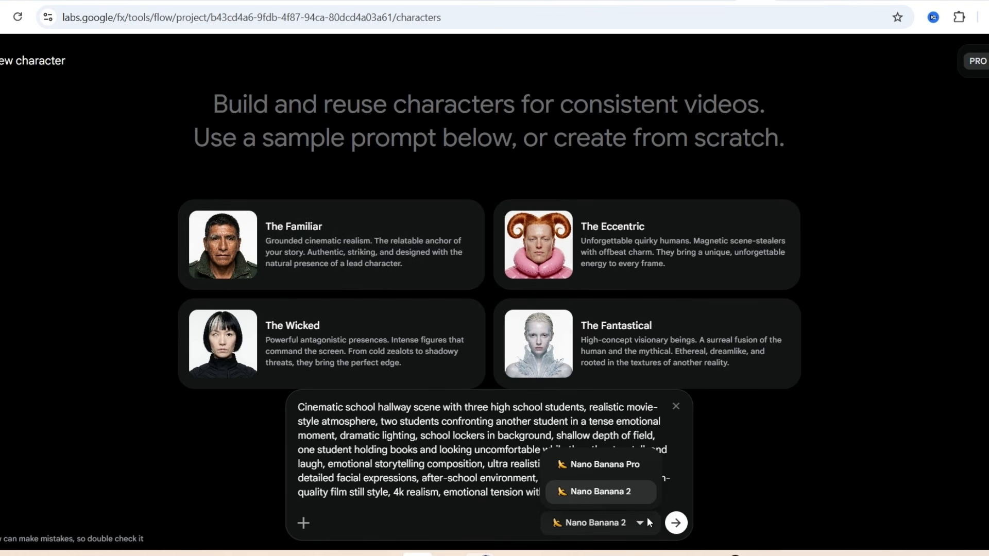
pyautogui.click(721, 498)
pyautogui.scroll(-1, 700, 490)
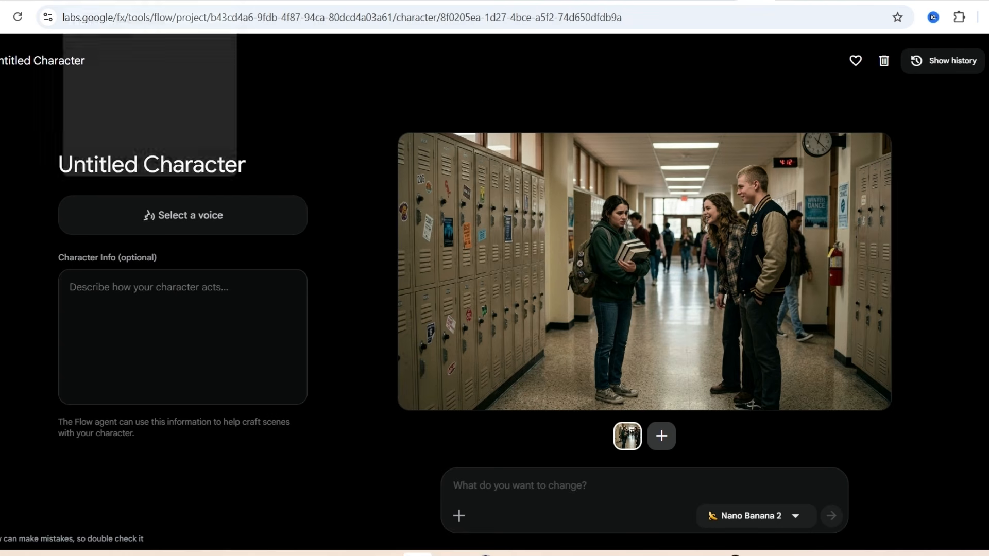
# Step: In the ChatGPT conversation, copy the hallway prompt version with three Black African high school students
pyautogui.click(105, 1)
pyautogui.scroll(1, 872, 431)
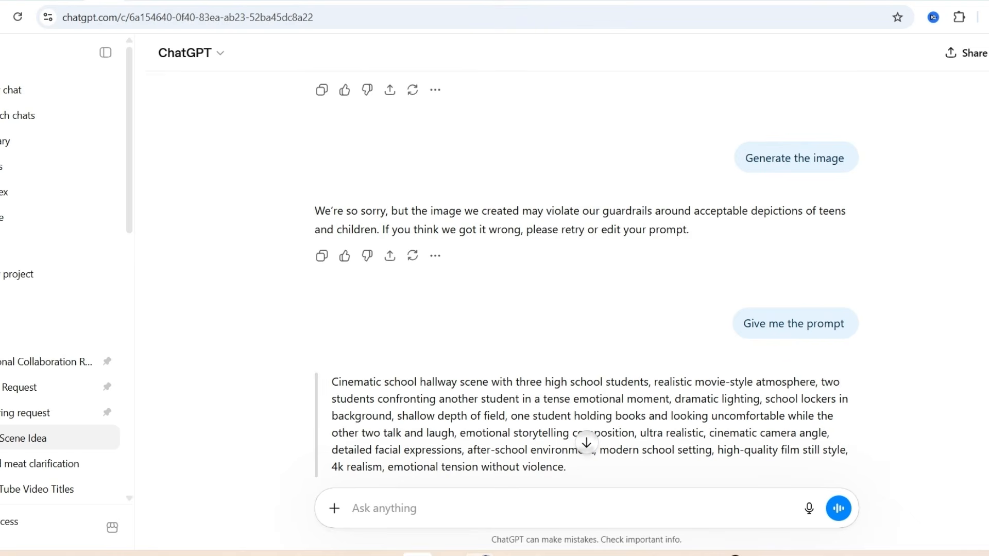
pyautogui.scroll(-10, 594, 430)
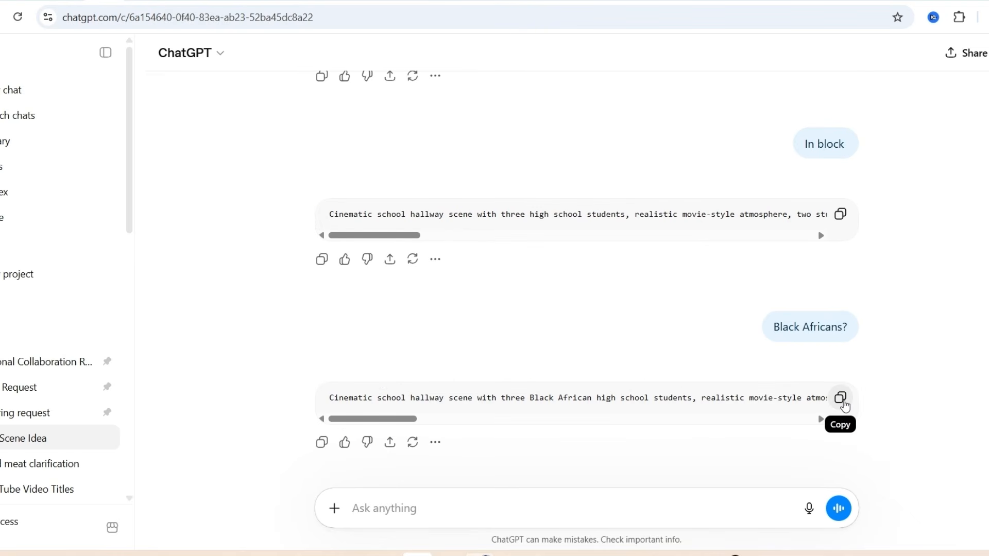
pyautogui.click(850, 402)
# Step: Back in Google Flow, paste the Black African students prompt as the change request and regenerate the character image
pyautogui.click(764, 1)
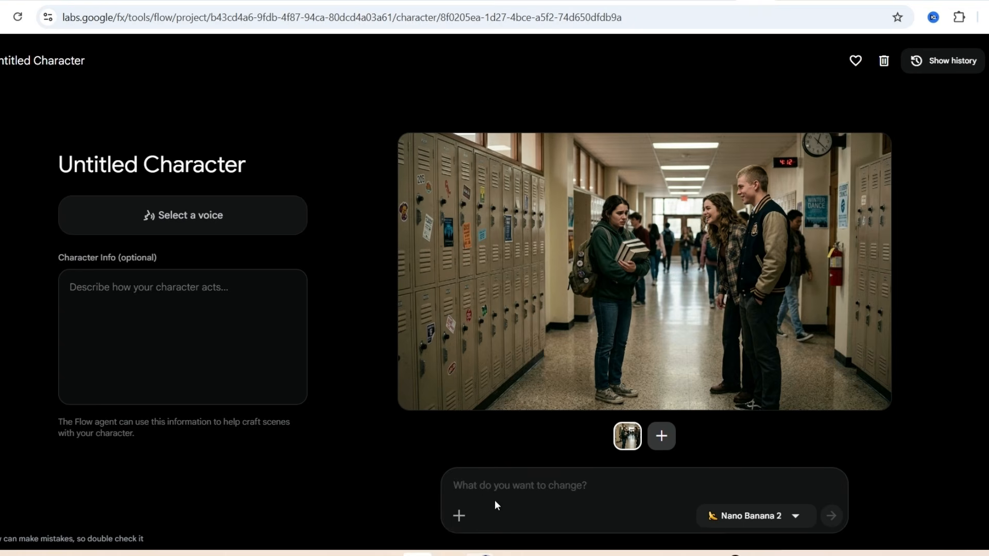
pyautogui.rightClick(474, 487)
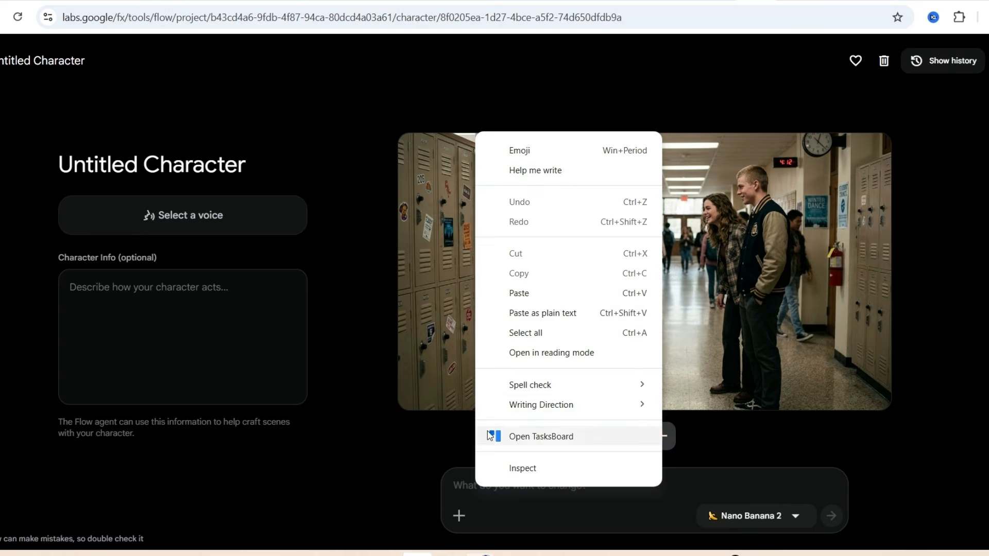
pyautogui.click(529, 311)
pyautogui.click(824, 546)
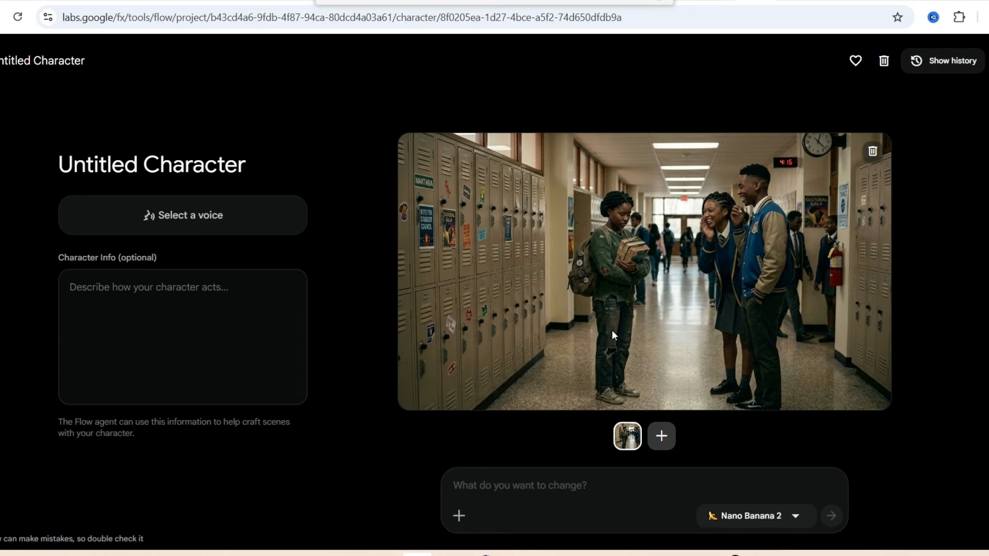
# Step: Show the character's generation history and download the hallway image with the Black African students
pyautogui.click(956, 61)
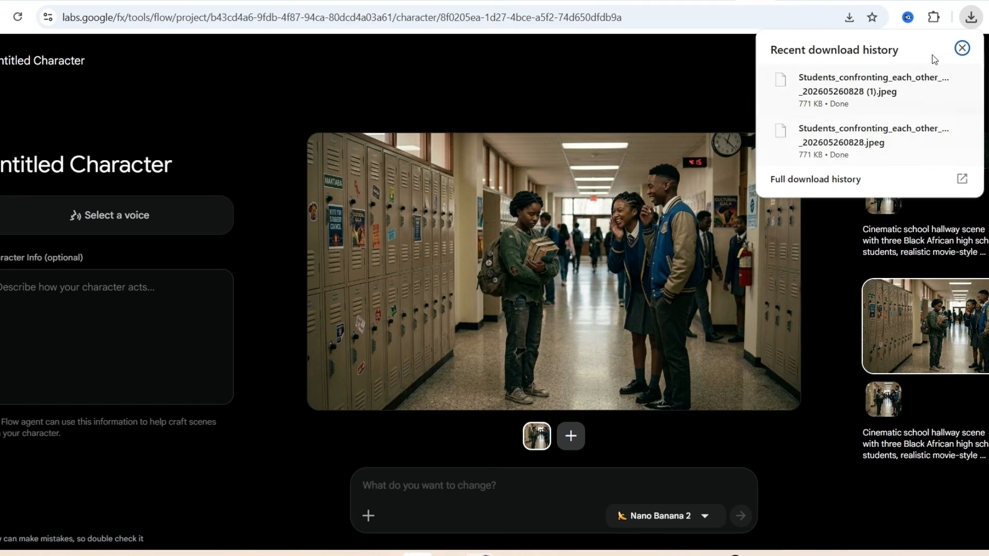
pyautogui.click(962, 48)
pyautogui.click(949, 62)
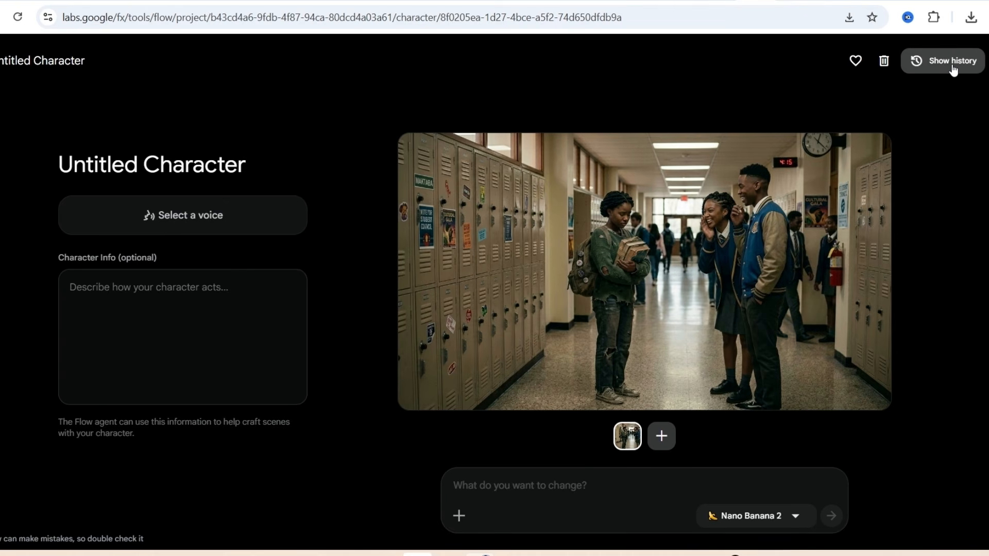
pyautogui.click(951, 62)
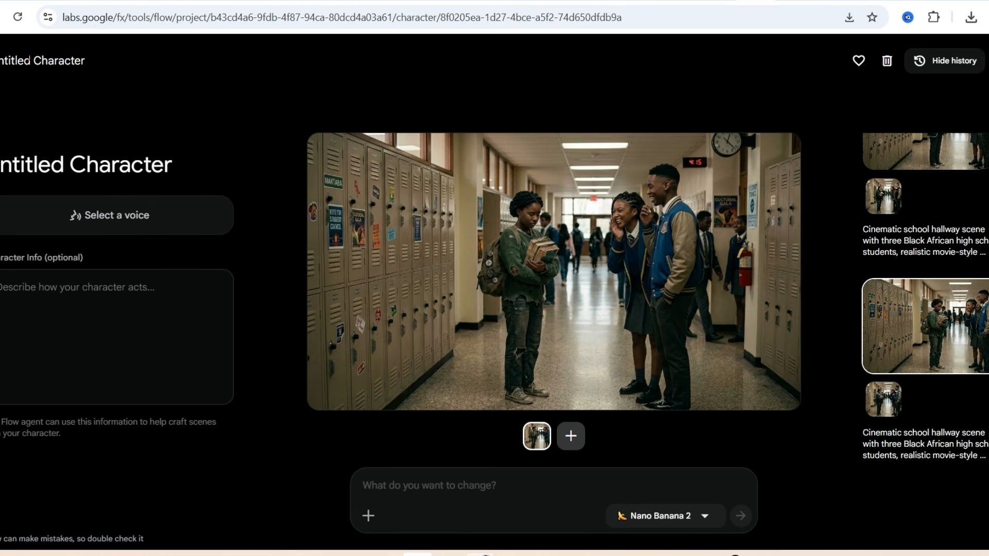
# Step: Leave the character editor and return to the project's overview of all media
pyautogui.moveTo(85, 62); pyautogui.dragTo(4, 72)
pyautogui.click(11, 105)
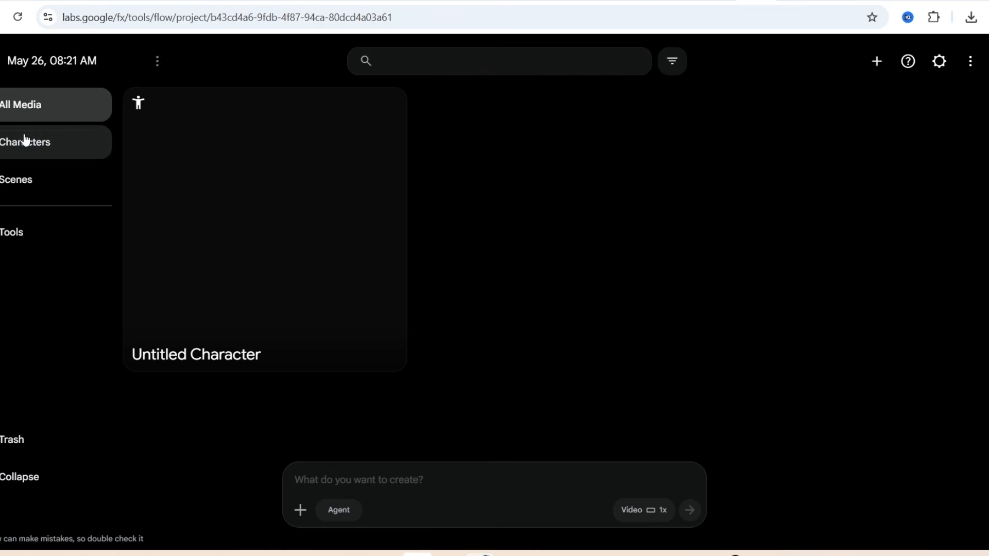
pyautogui.click(21, 176)
pyautogui.click(12, 120)
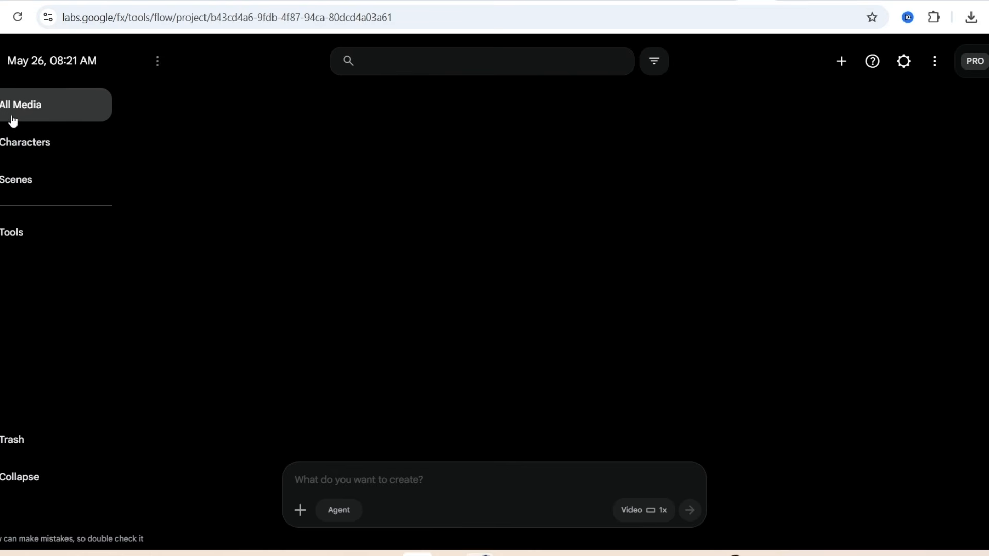
# Step: Switch video generation to Frames to inspect the Start and End frame slots, and return it to Ingredients
pyautogui.click(652, 515)
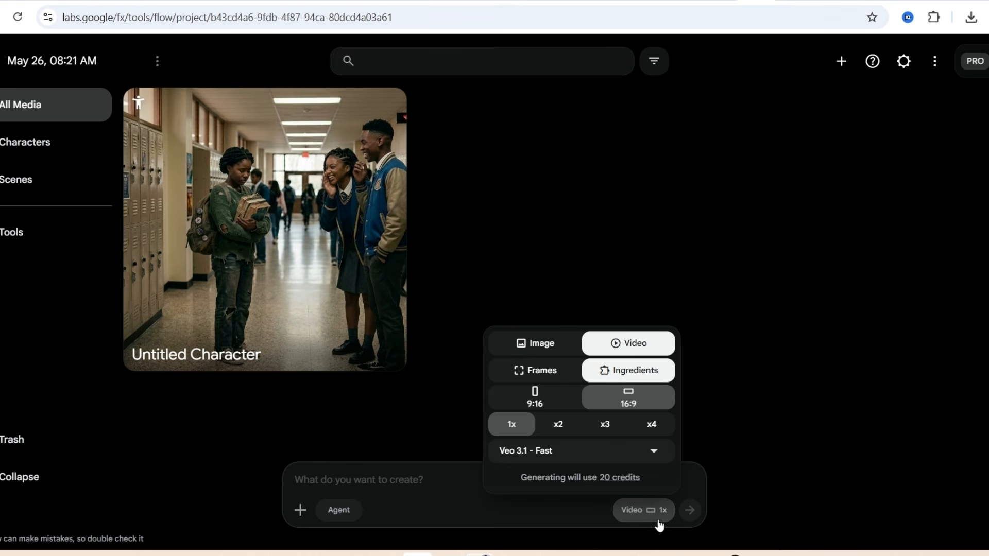
pyautogui.click(536, 375)
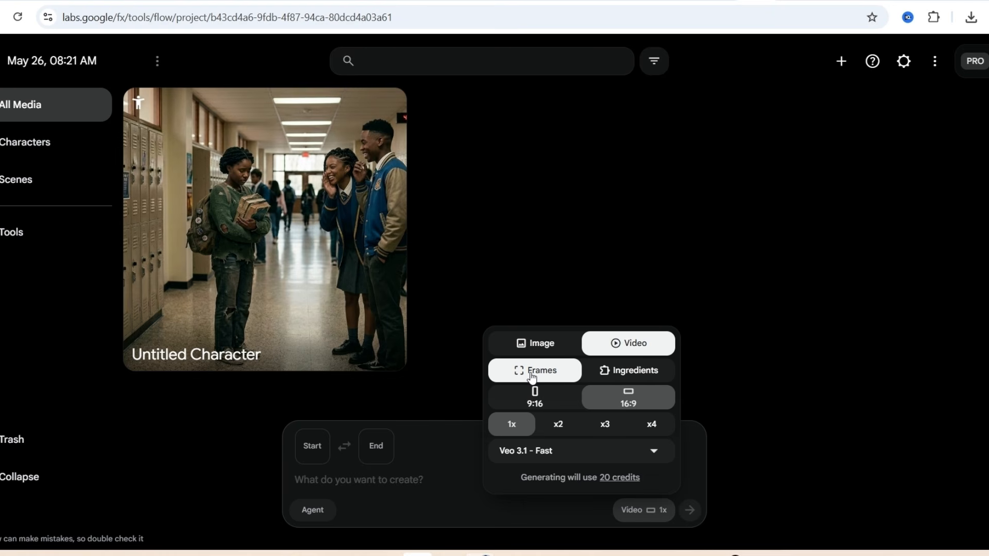
pyautogui.doubleClick(309, 453)
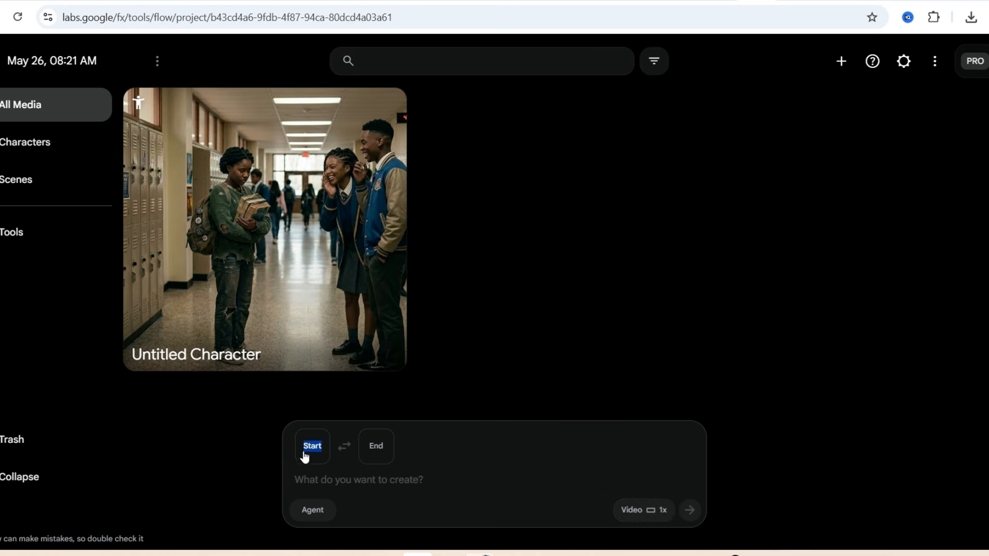
pyautogui.doubleClick(371, 452)
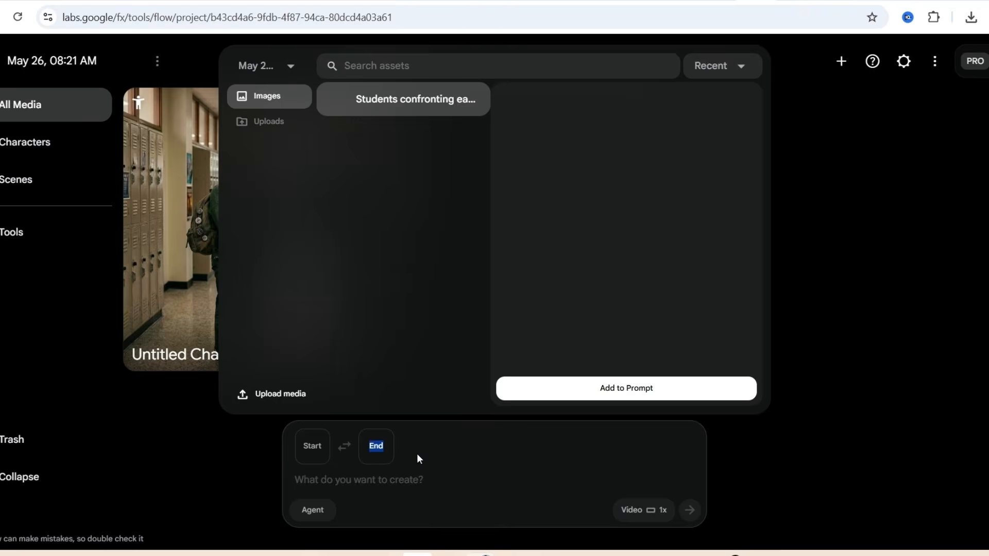
pyautogui.click(477, 468)
pyautogui.click(645, 510)
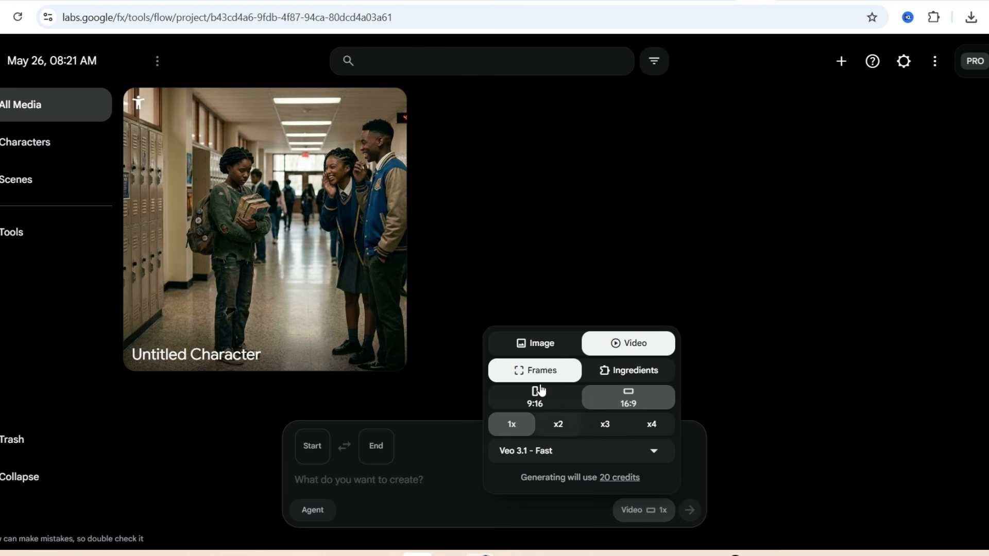
pyautogui.click(621, 373)
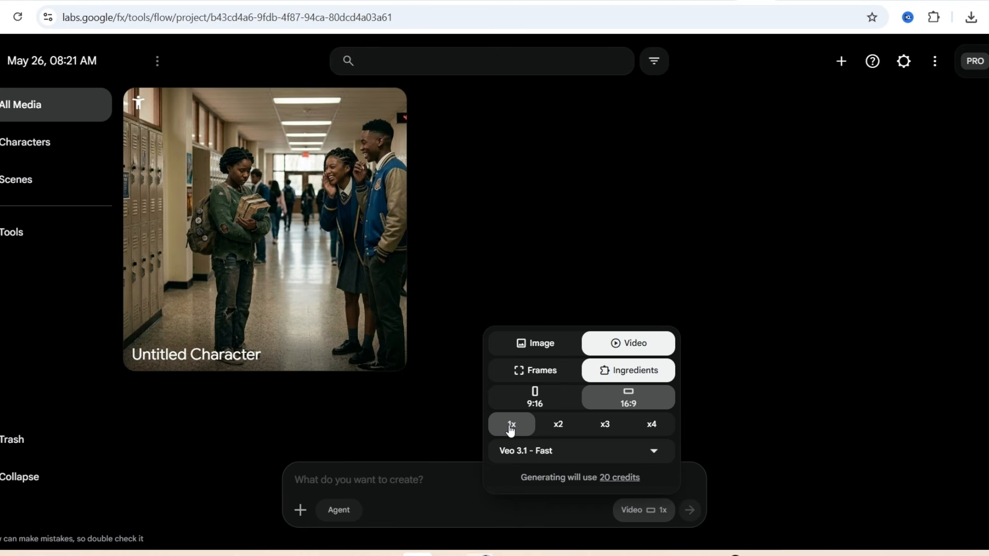
# Step: Compare the credit costs of the x2, x3 and x4 output counts and set the count back to 1x
pyautogui.click(556, 430)
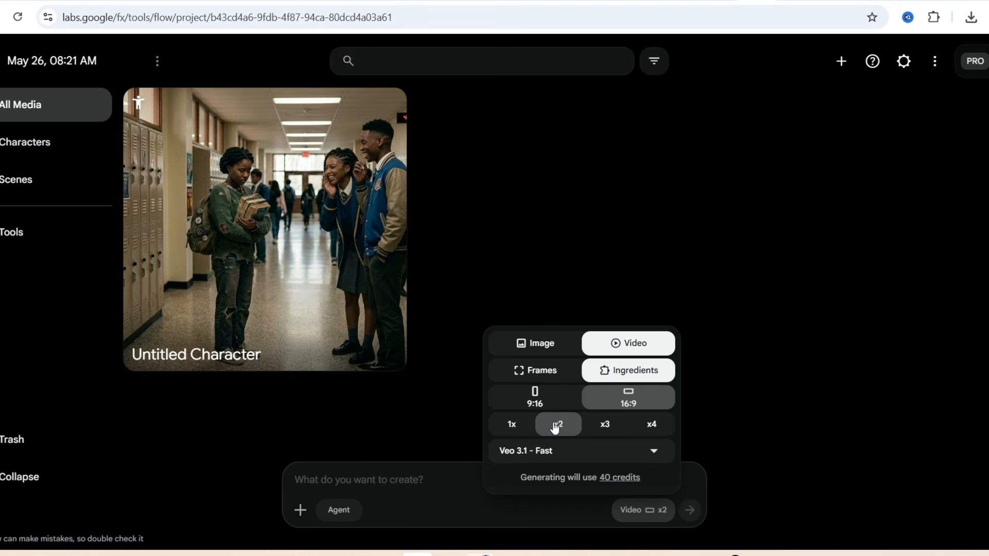
pyautogui.click(605, 430)
pyautogui.click(654, 430)
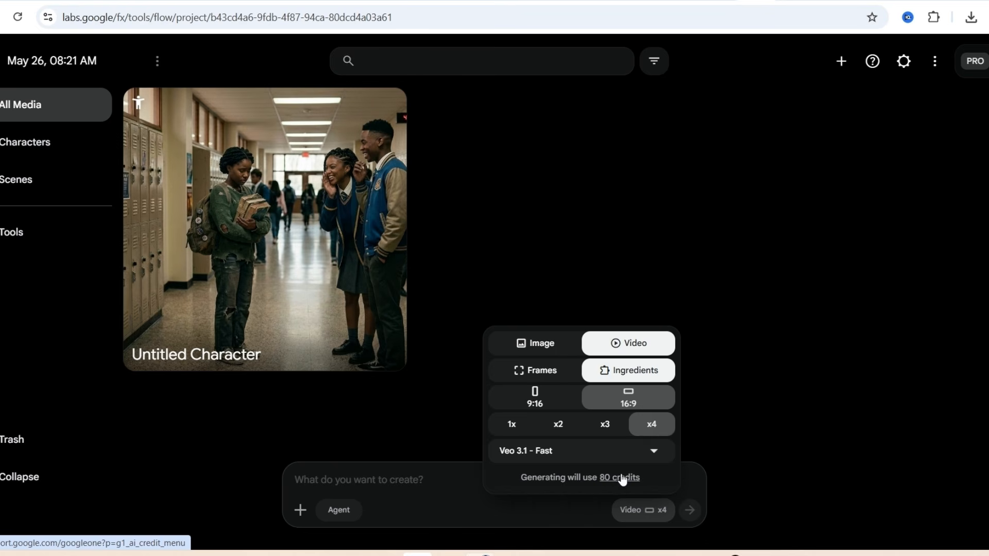
pyautogui.click(605, 424)
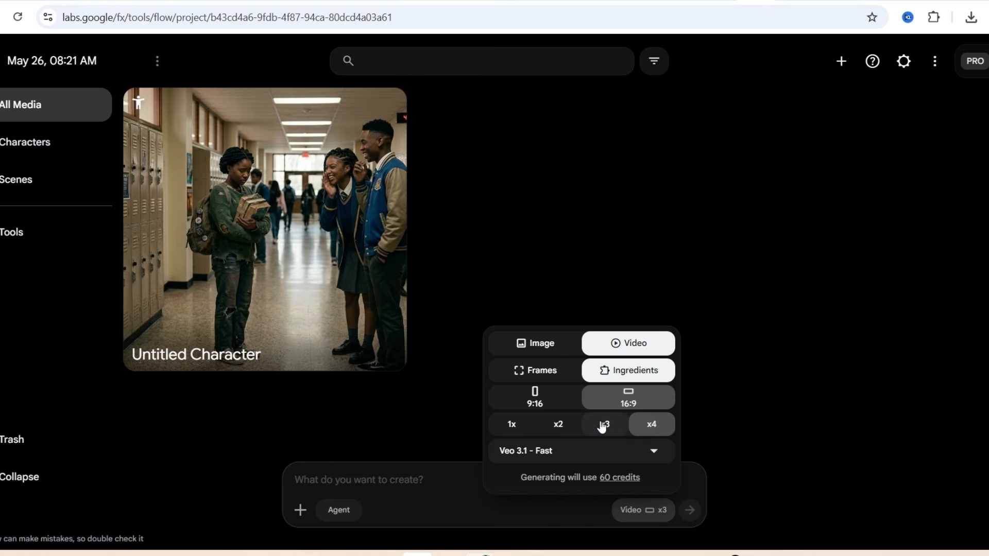
pyautogui.click(562, 424)
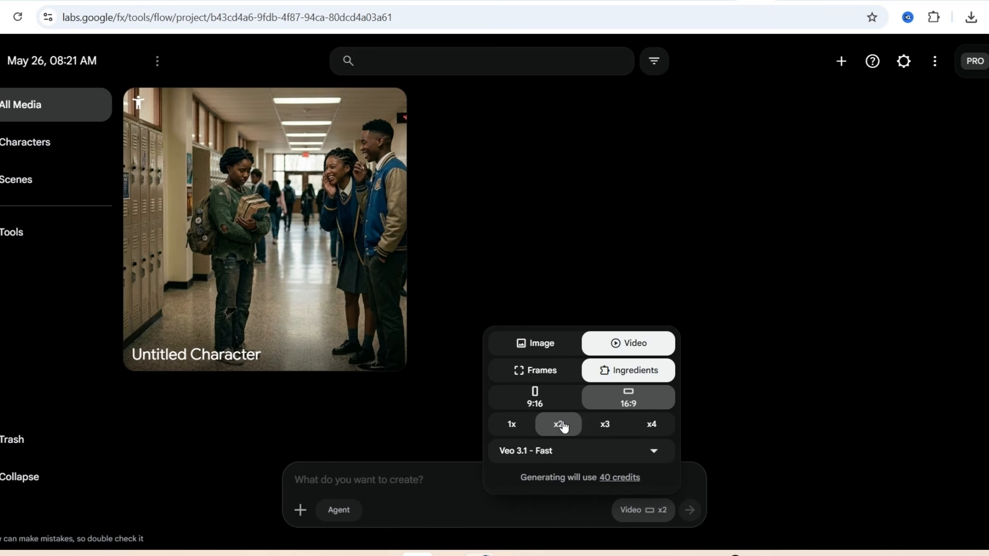
pyautogui.click(513, 431)
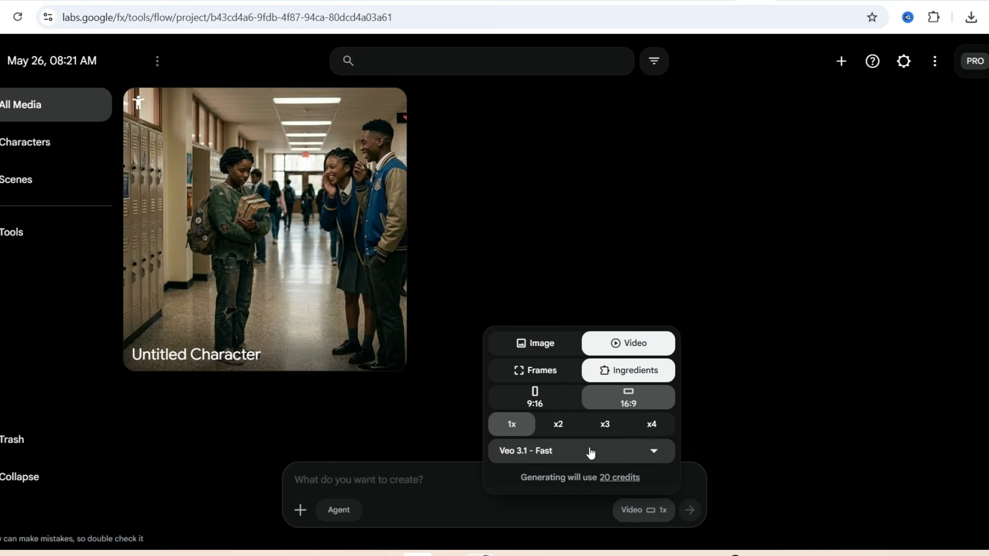
# Step: Review the available video generation models and keep Veo 3.1 - Fast selected
pyautogui.click(653, 451)
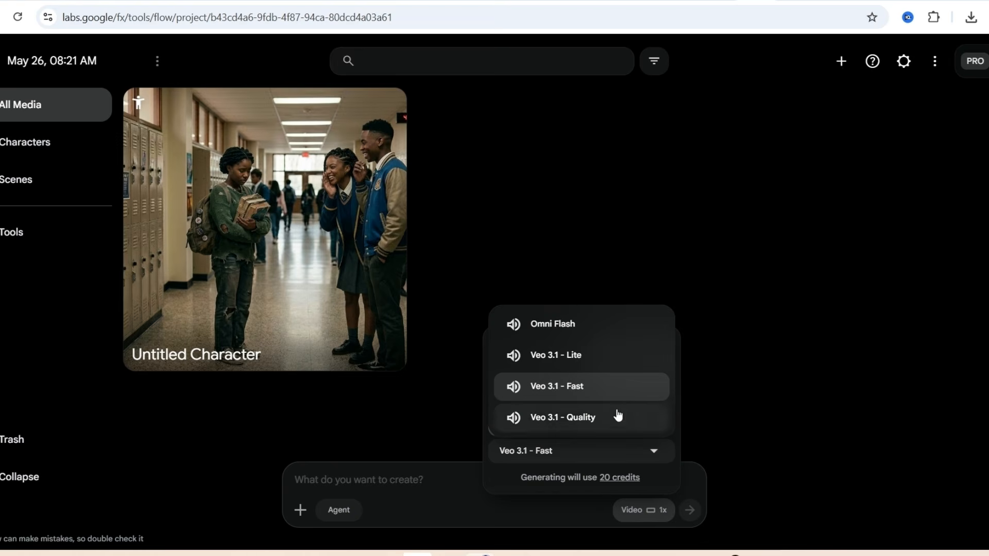
pyautogui.click(582, 387)
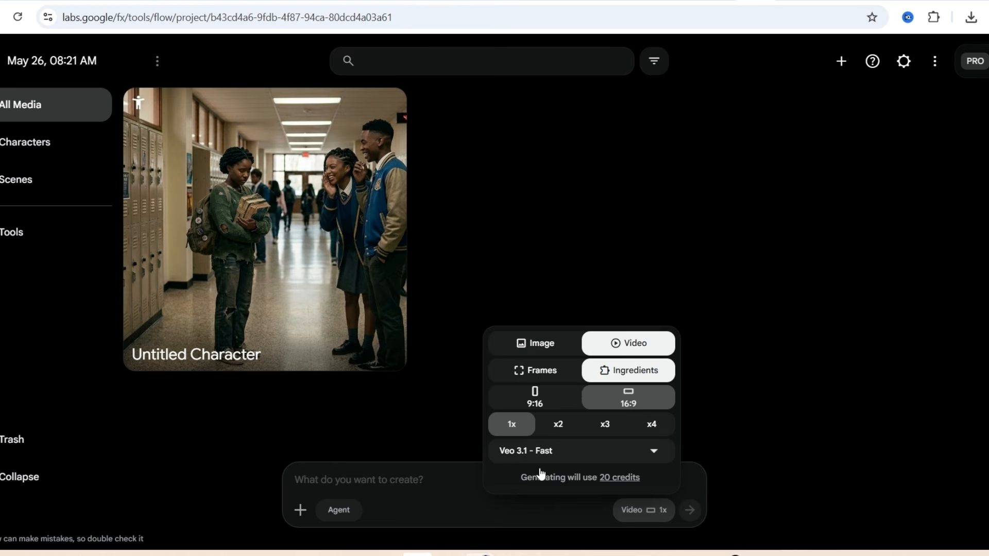
pyautogui.click(642, 508)
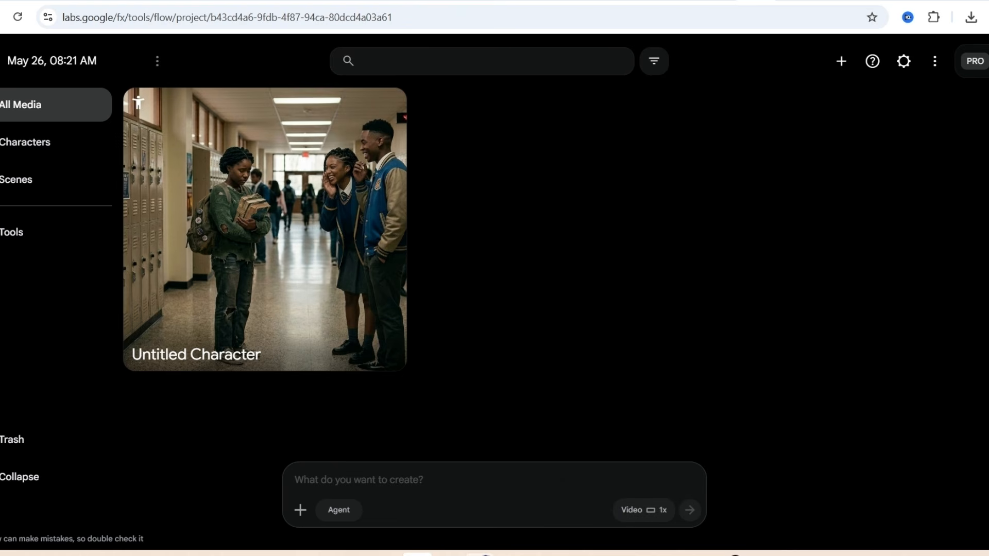
pyautogui.click(660, 510)
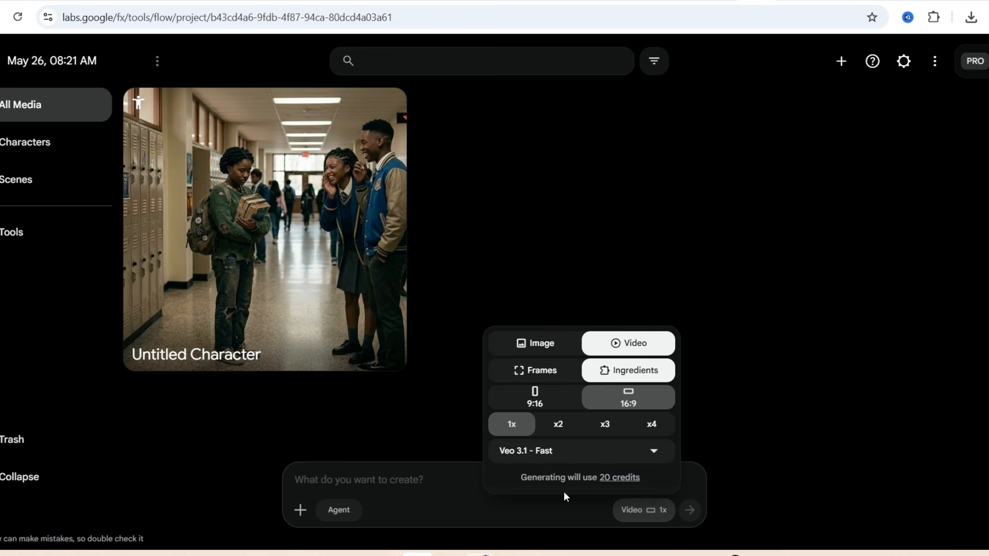
# Step: Compare the credit costs of the Omni Flash, Veo 3.1 - Lite, Veo 3.1 - Fast and Veo 3.1 - Quality models
pyautogui.click(651, 456)
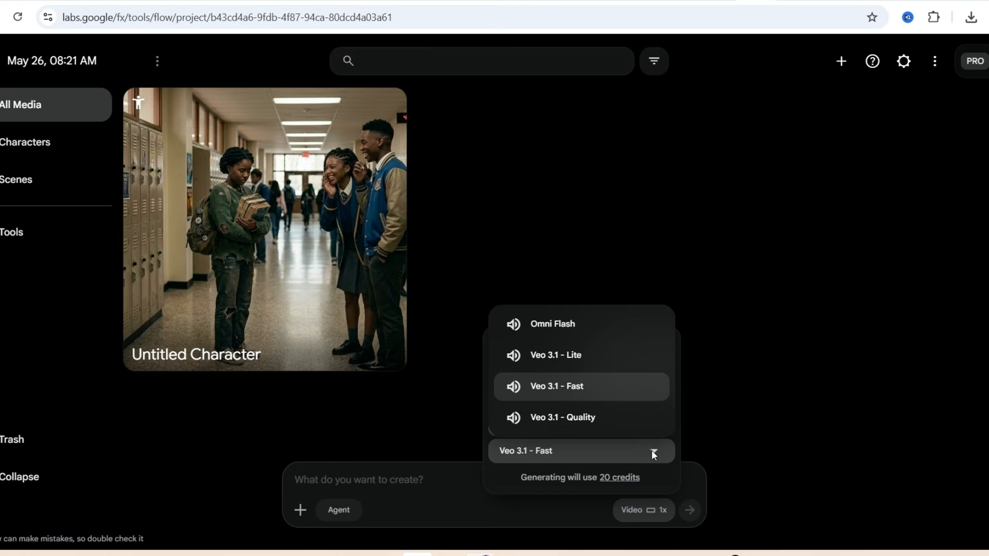
pyautogui.click(562, 325)
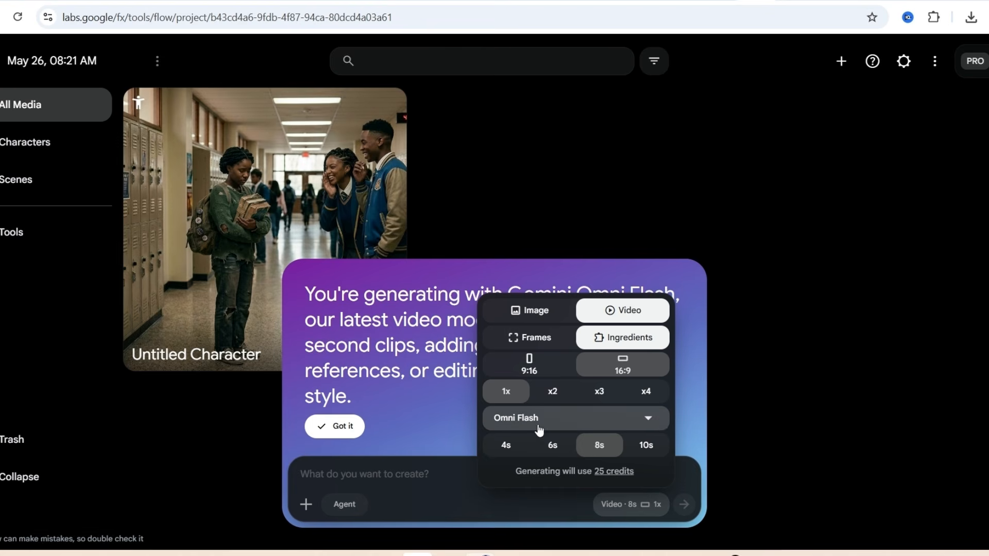
pyautogui.click(650, 422)
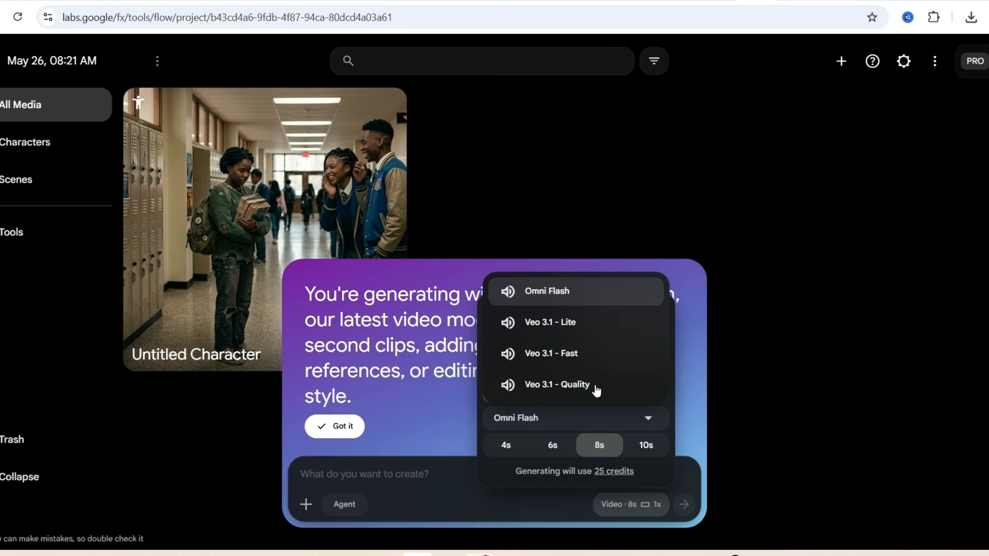
pyautogui.click(568, 327)
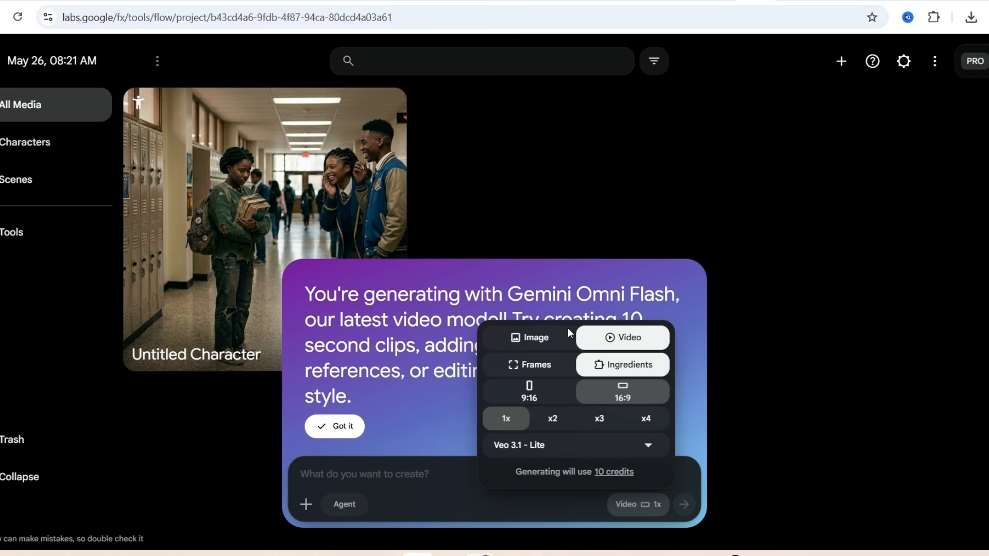
pyautogui.click(649, 446)
pyautogui.click(572, 390)
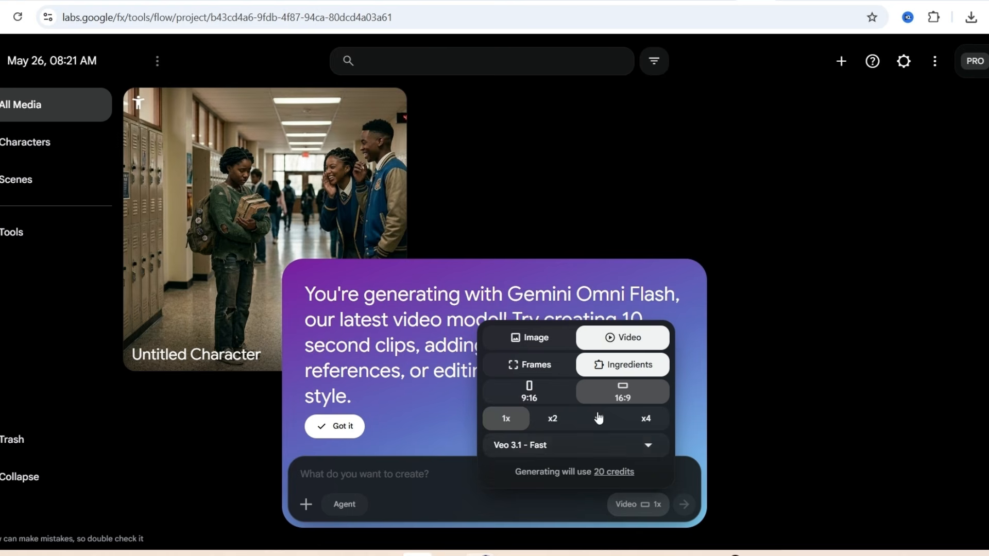
pyautogui.click(649, 446)
pyautogui.click(576, 411)
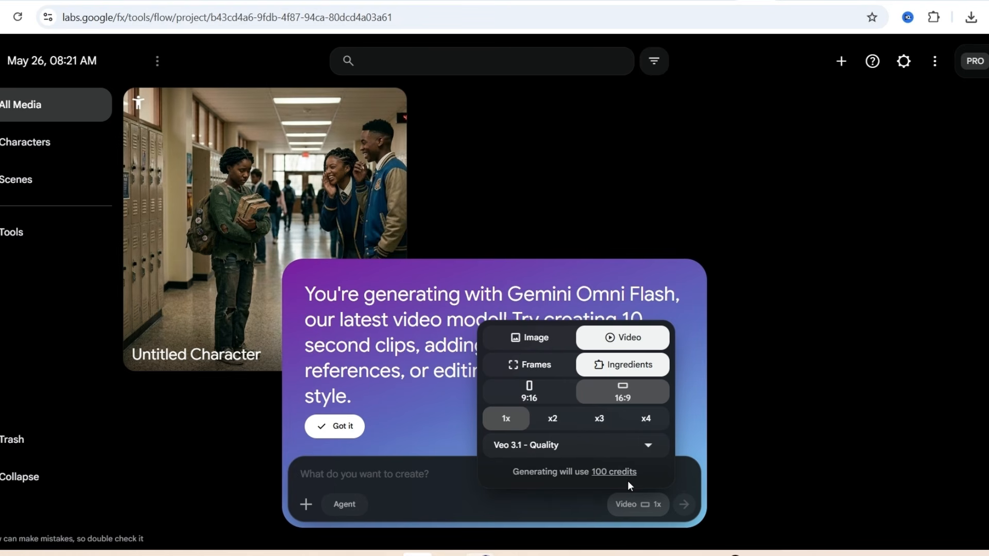
# Step: Set the video model to Veo 3.1 - Lite and dismiss the Gemini Omni Flash notice
pyautogui.click(645, 447)
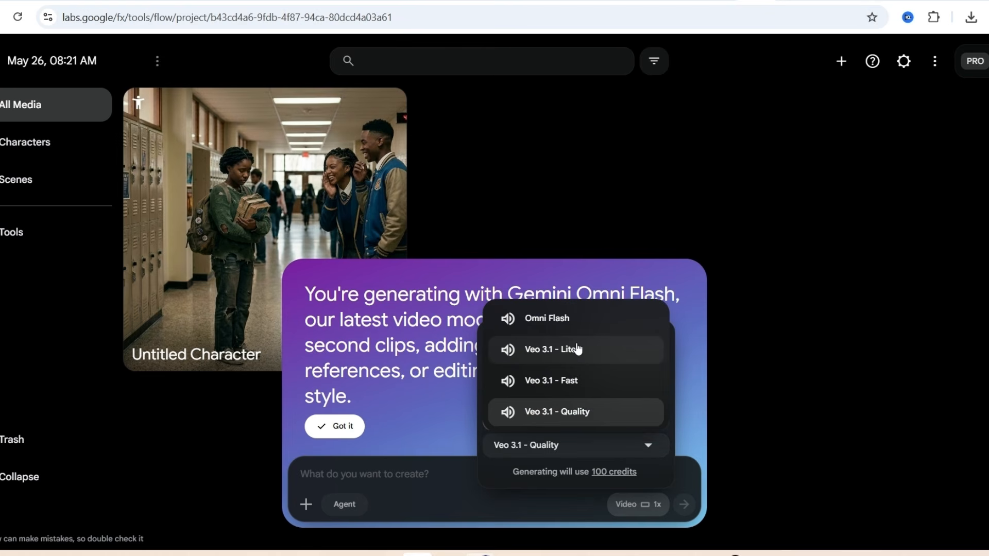
pyautogui.click(578, 349)
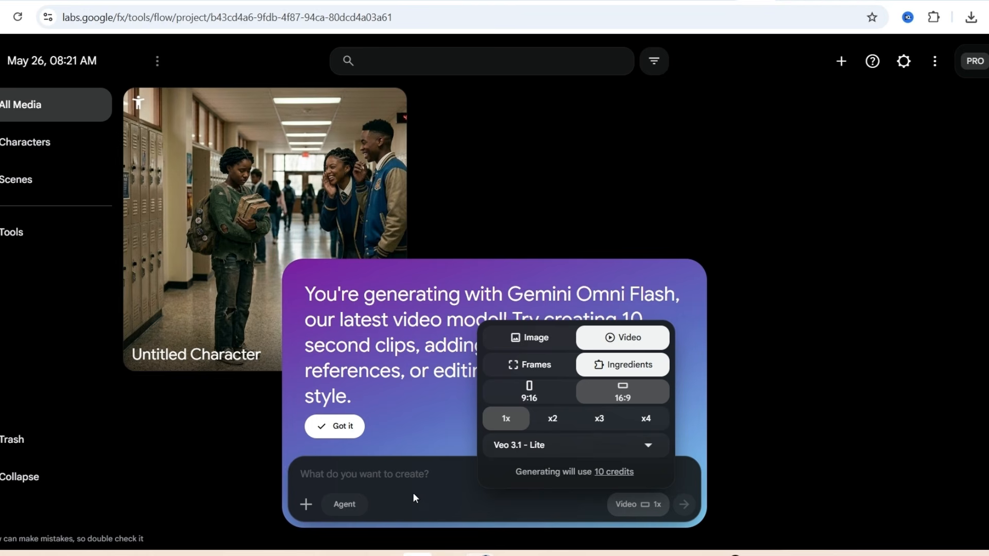
pyautogui.click(344, 462)
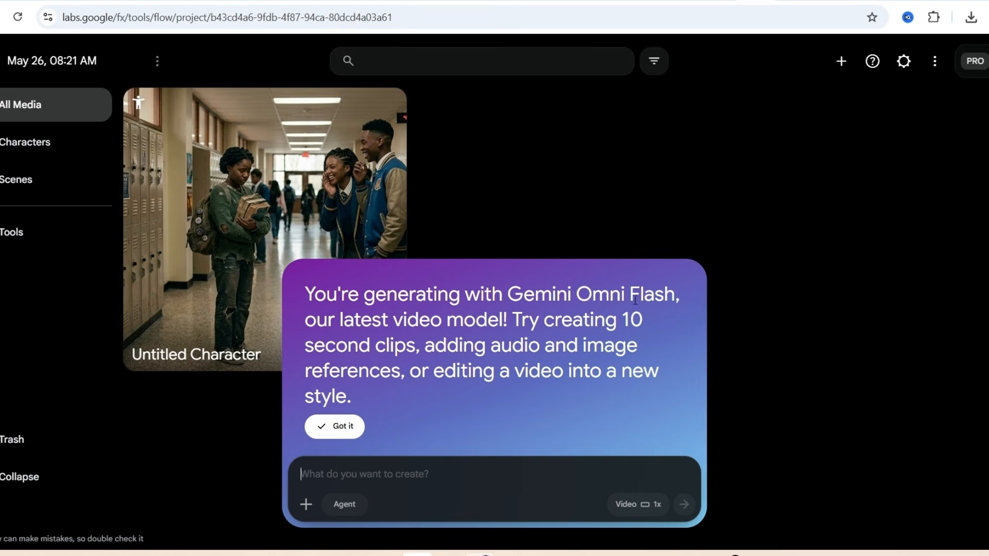
pyautogui.click(347, 425)
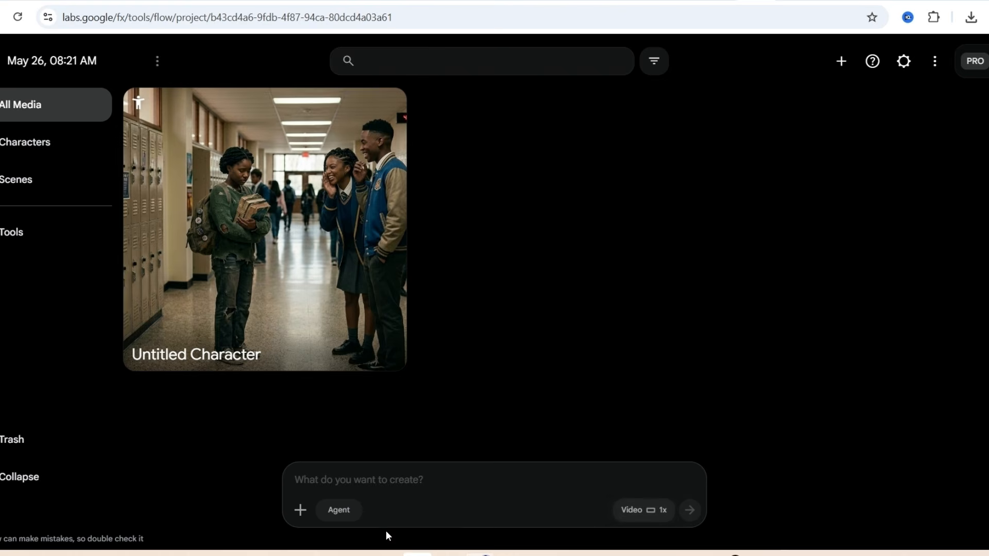
# Step: Upload the downloaded school hallway image to the project and attach it to the video prompt with Animate
pyautogui.click(300, 509)
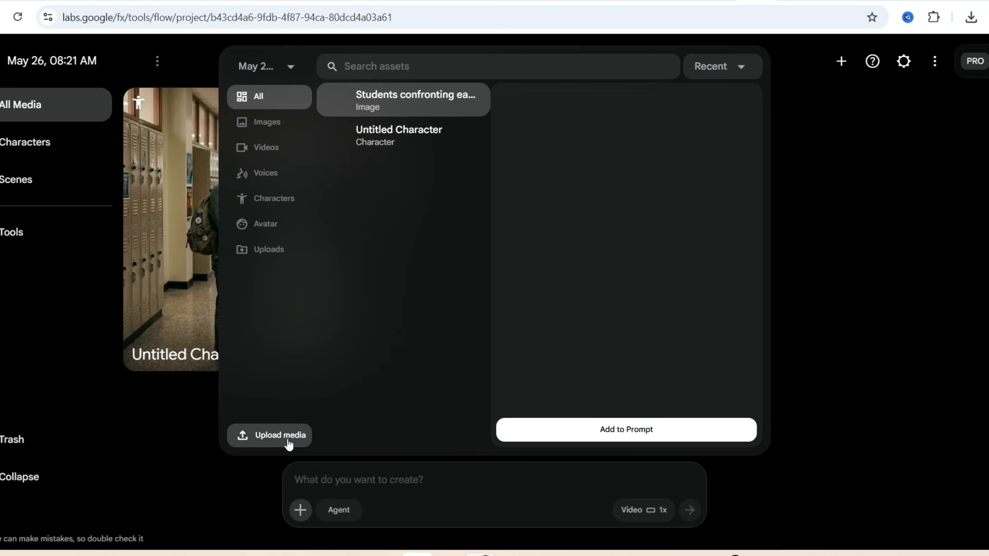
pyautogui.click(425, 474)
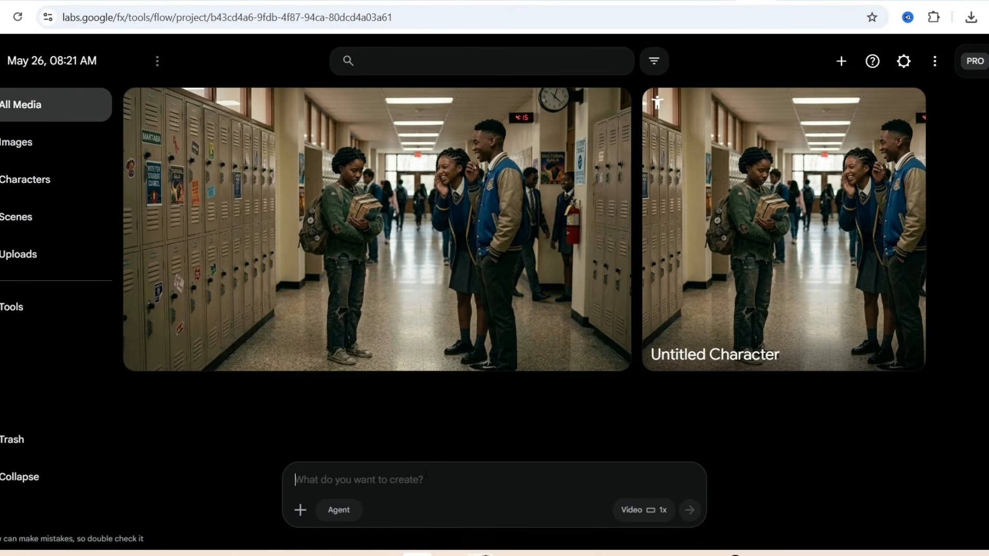
pyautogui.click(611, 107)
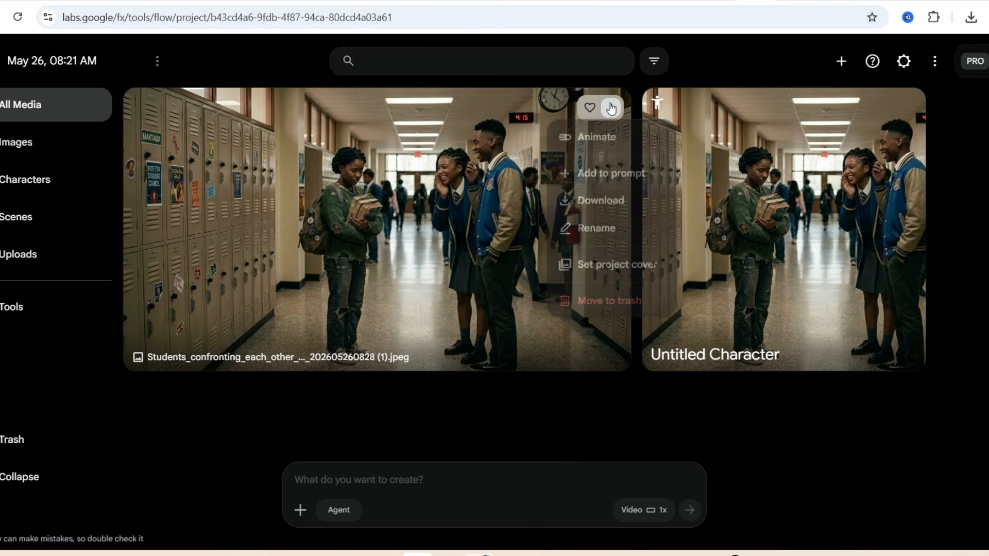
pyautogui.click(611, 138)
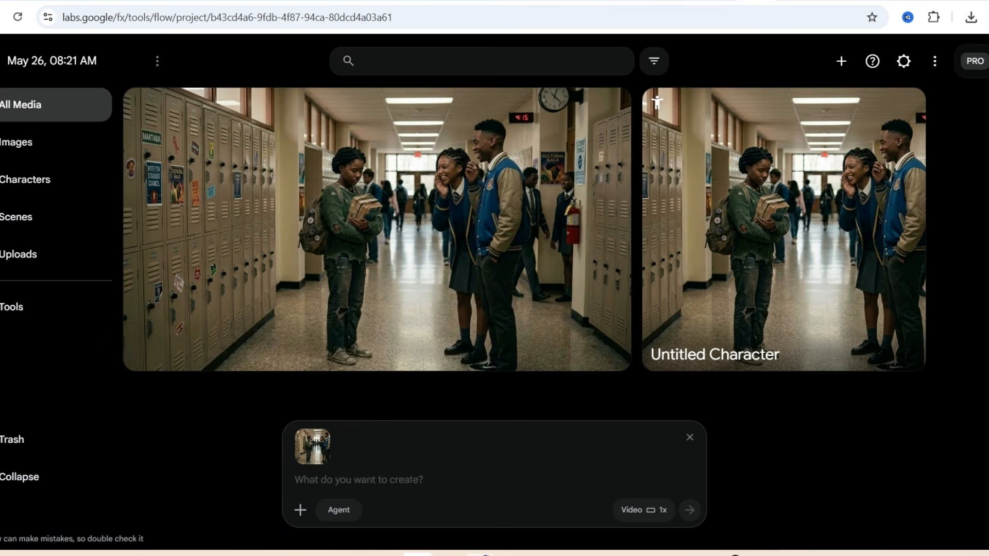
pyautogui.click(611, 108)
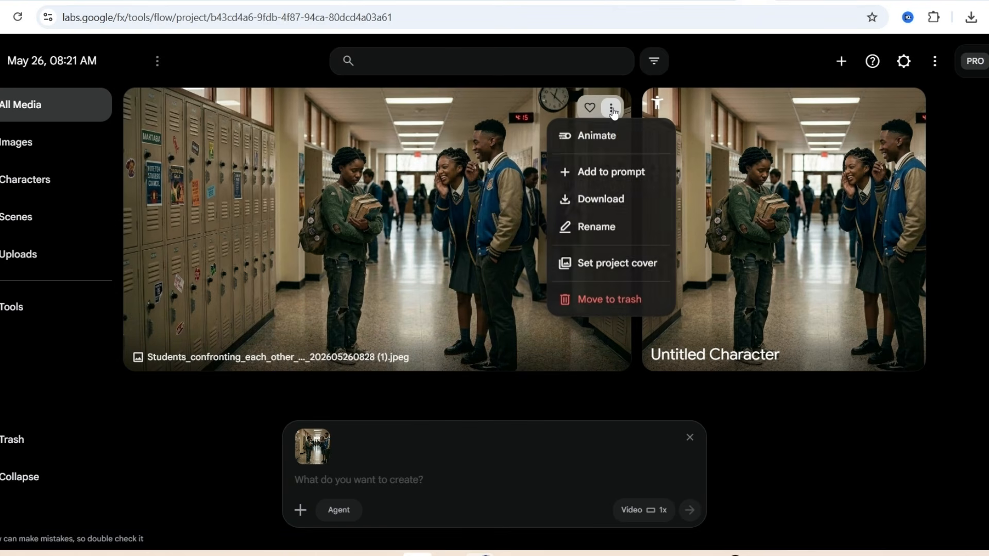
pyautogui.click(277, 415)
# Step: Generate the video from a prompt giving each of the three students a spoken line, with the blank lines between paragraphs removed
pyautogui.moveTo(322, 457)
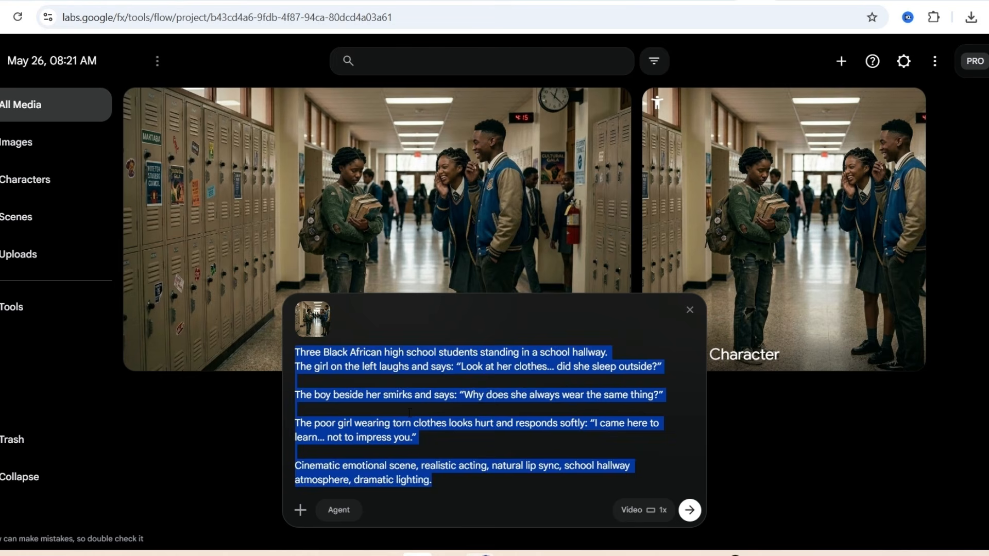
pyautogui.press('Right')
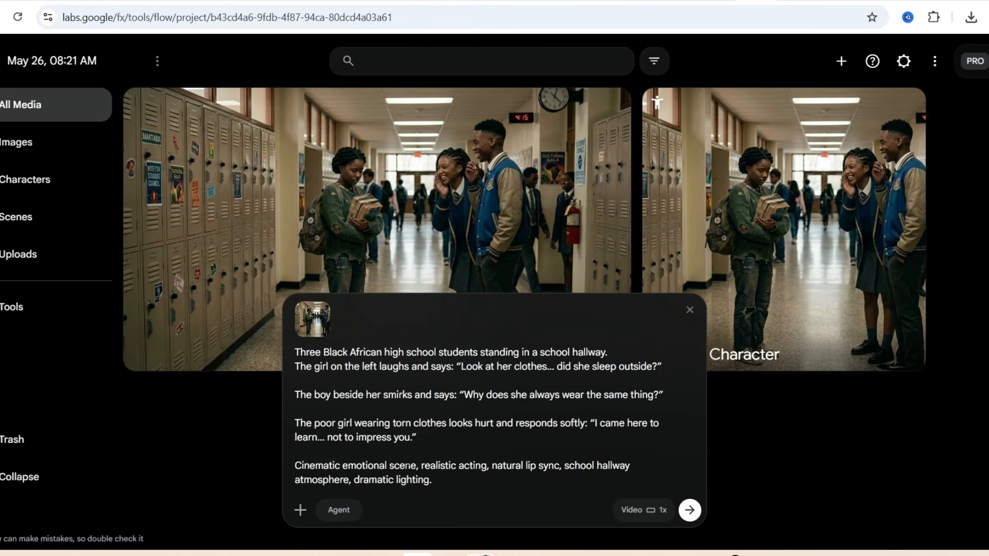
pyautogui.click(369, 453)
pyautogui.press('BackSpace')
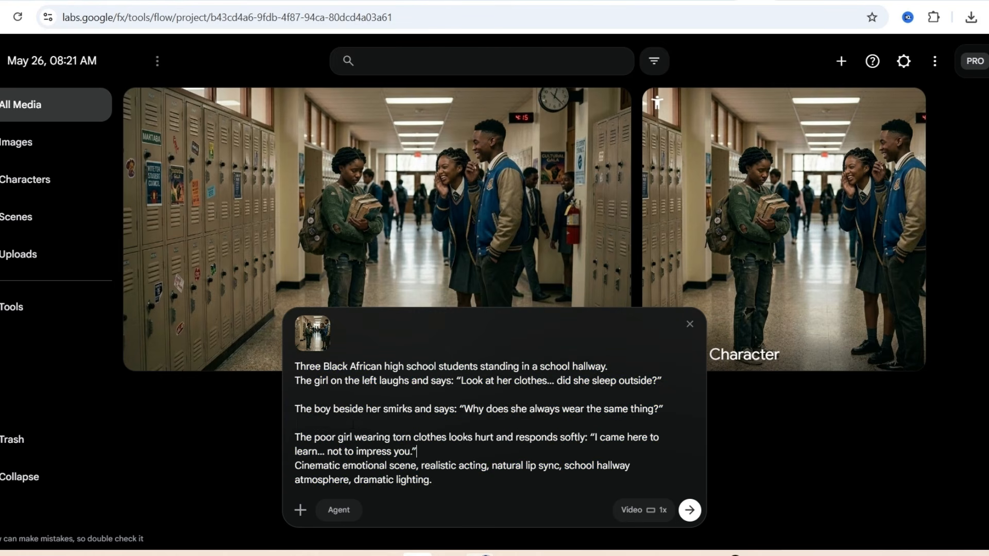
pyautogui.press('BackSpace')
pyautogui.click(346, 409)
pyautogui.press('BackSpace')
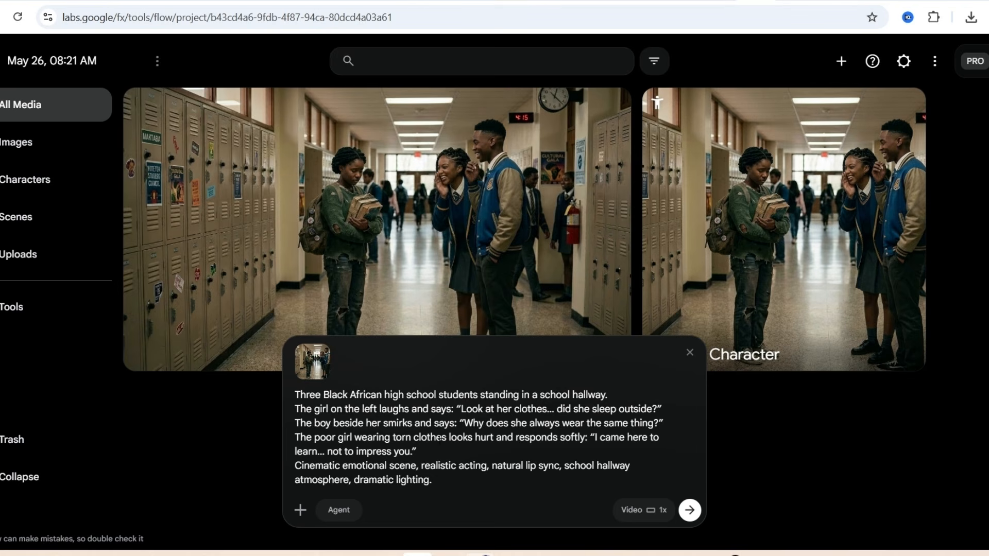
pyautogui.click(688, 512)
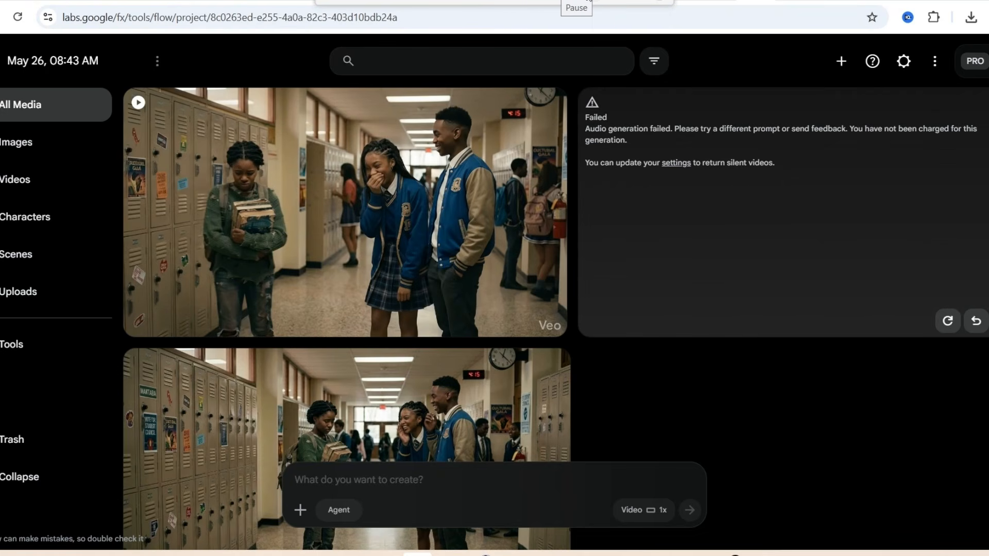
# Step: Play the generated hallway videos, including the clip titled Students in school hallway
pyautogui.moveTo(359, 208)
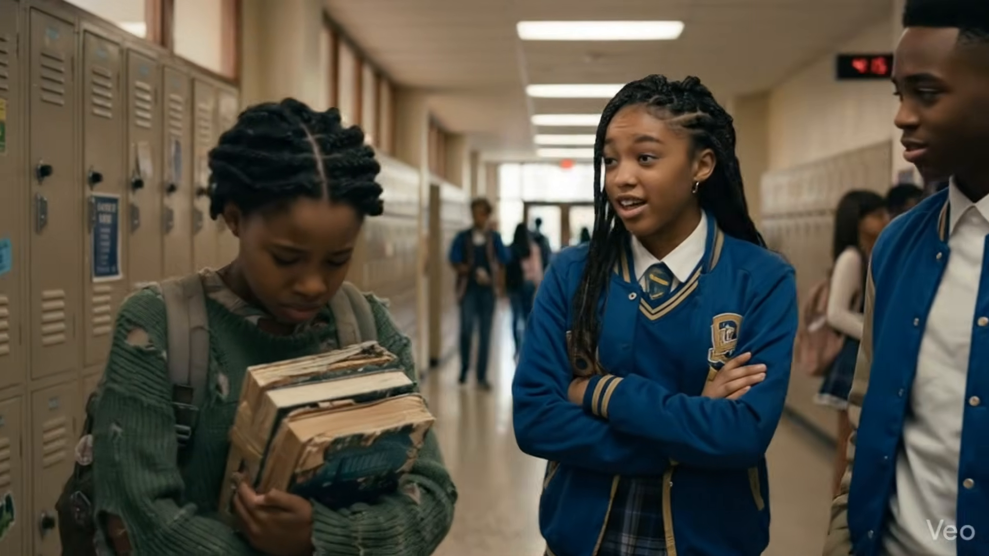
pyautogui.click(400, 314)
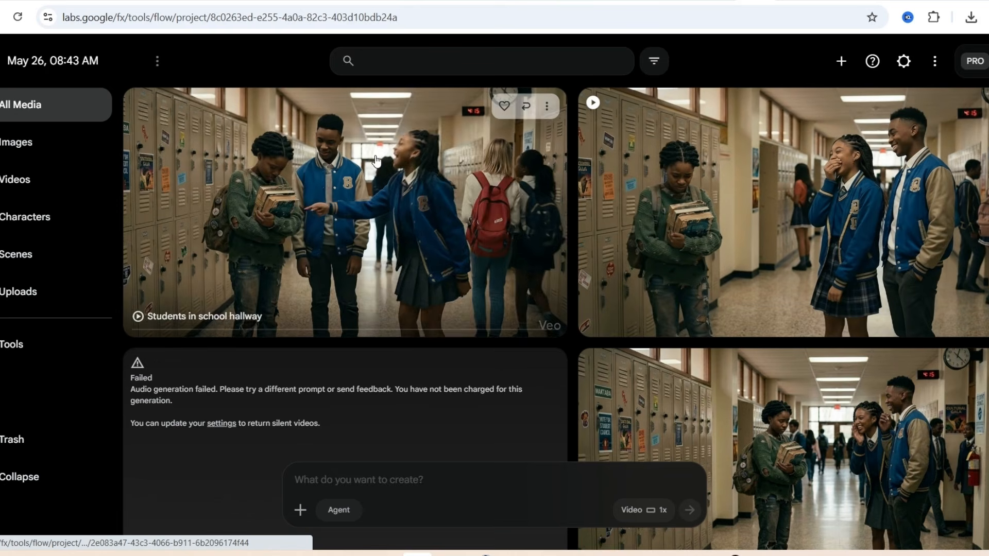
pyautogui.click(225, 176)
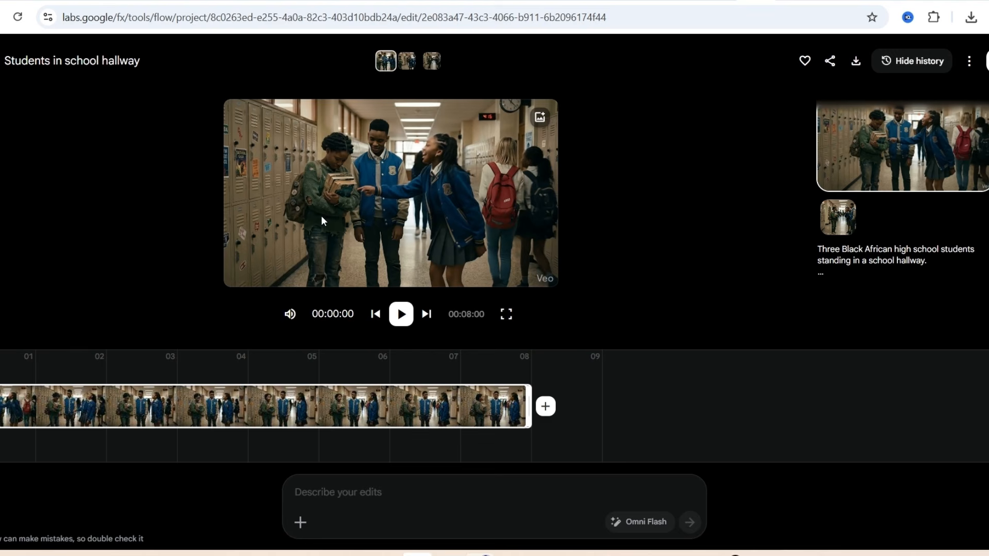
pyautogui.click(401, 315)
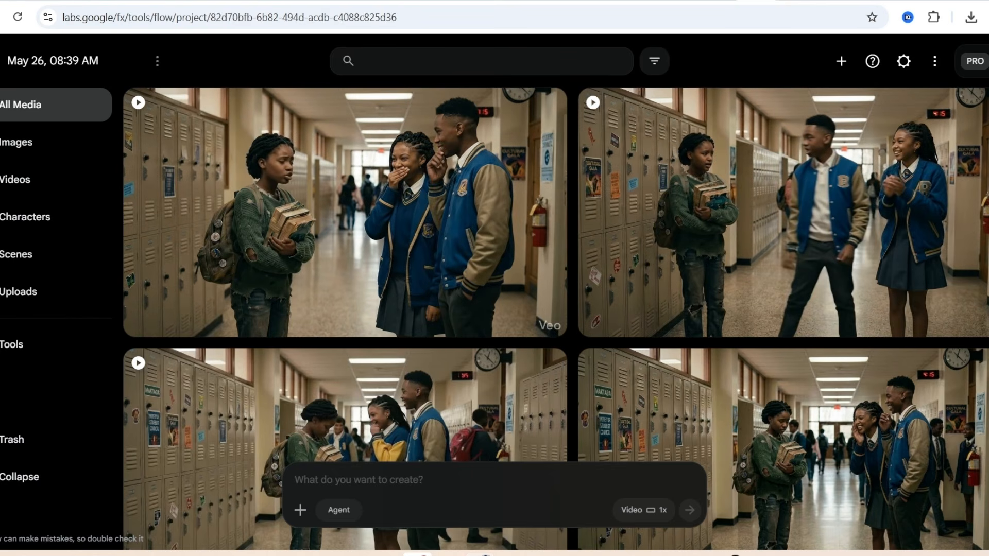
# Step: Look through the generated videos in the May 26, 08:39 AM project and check the account's remaining Google Flow credits
pyautogui.scroll(-2, 556, 286)
pyautogui.scroll(2, 555, 286)
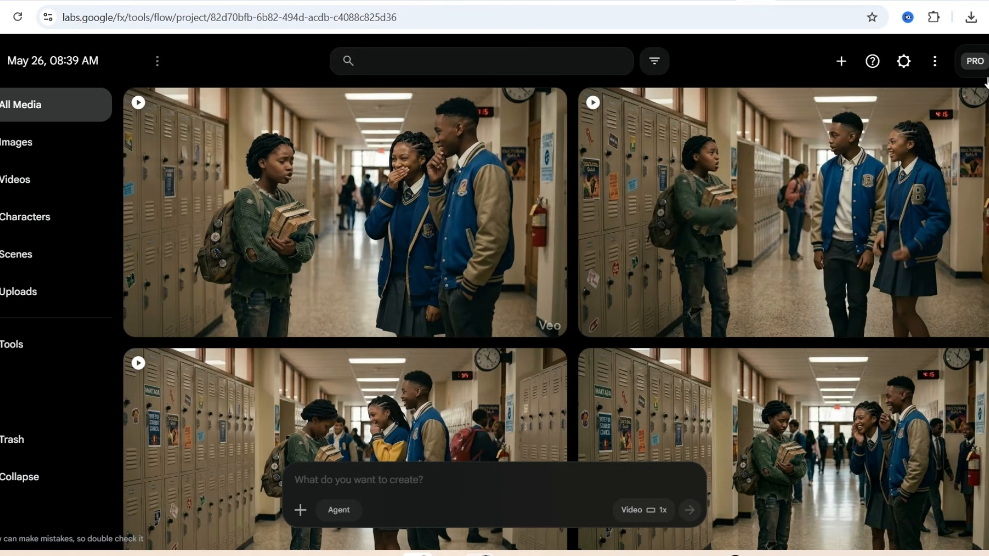
pyautogui.click(981, 61)
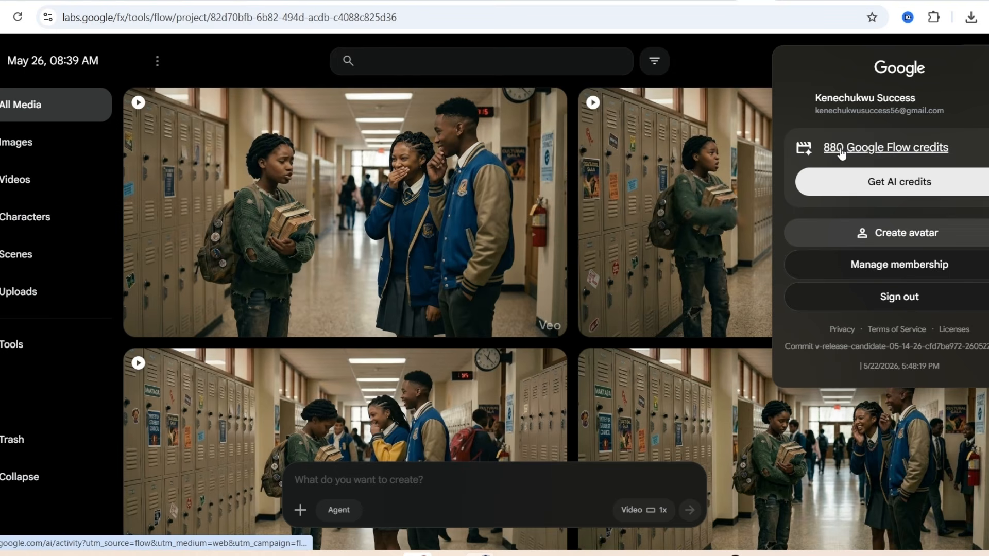
pyautogui.click(728, 45)
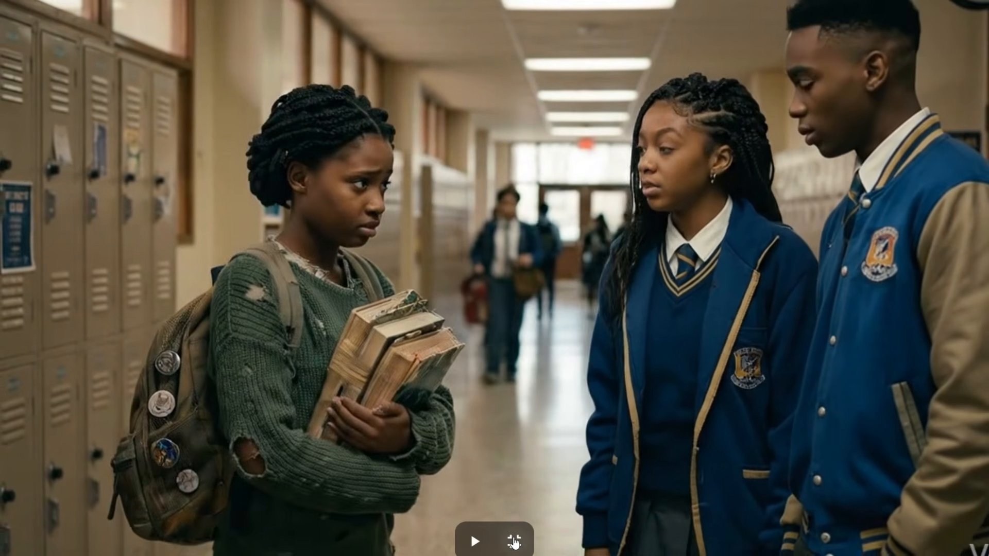
# Step: Play the hallway video in full screen, return to the project and open the Three students in hallway clip below the first video
pyautogui.click(473, 540)
pyautogui.click(514, 541)
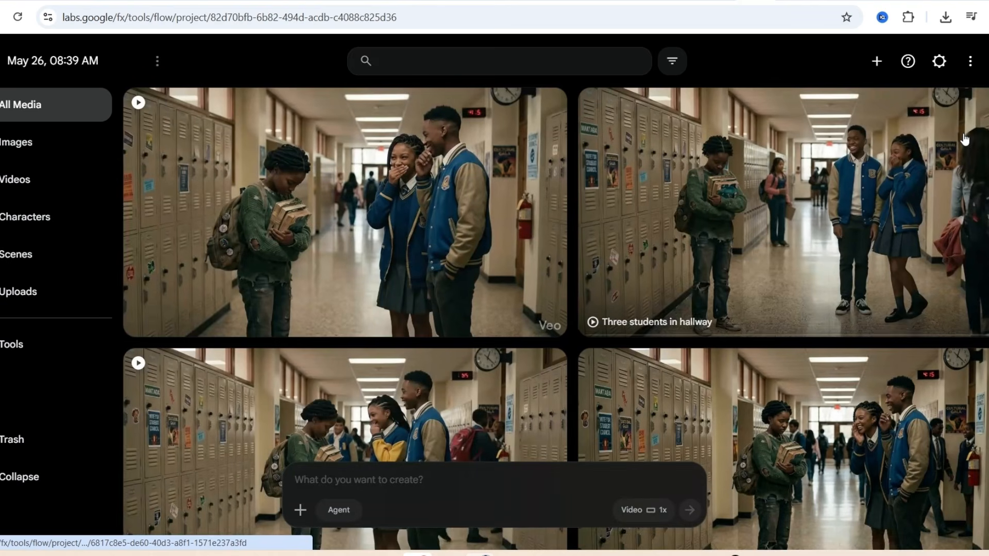
pyautogui.click(402, 404)
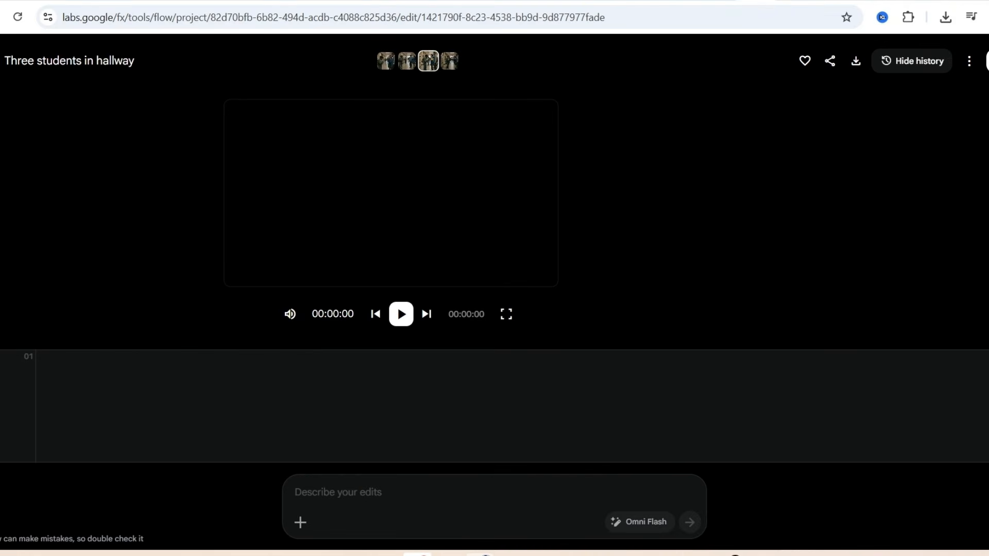